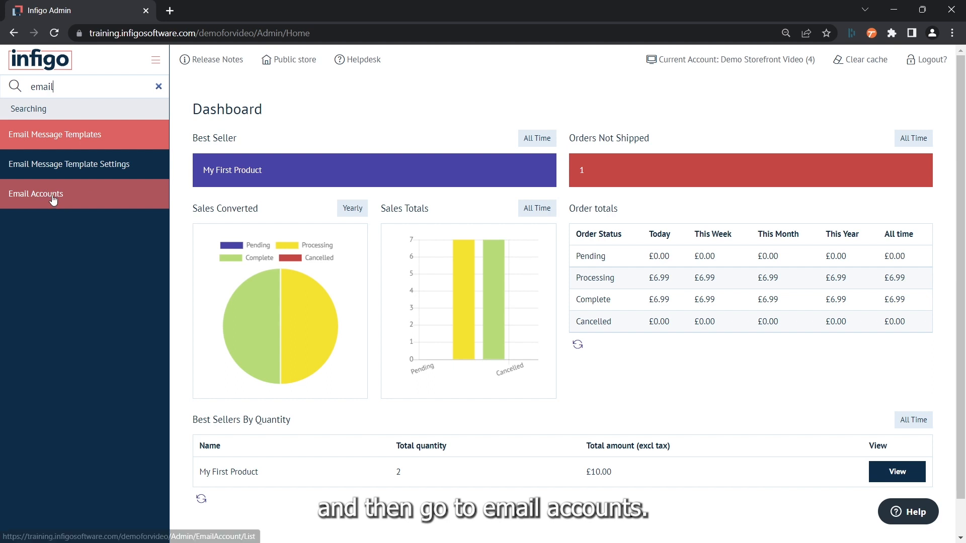
Step: Open the Email Accounts page from the admin menu search results
{"action": "left_click", "coordinate": [48, 195]}
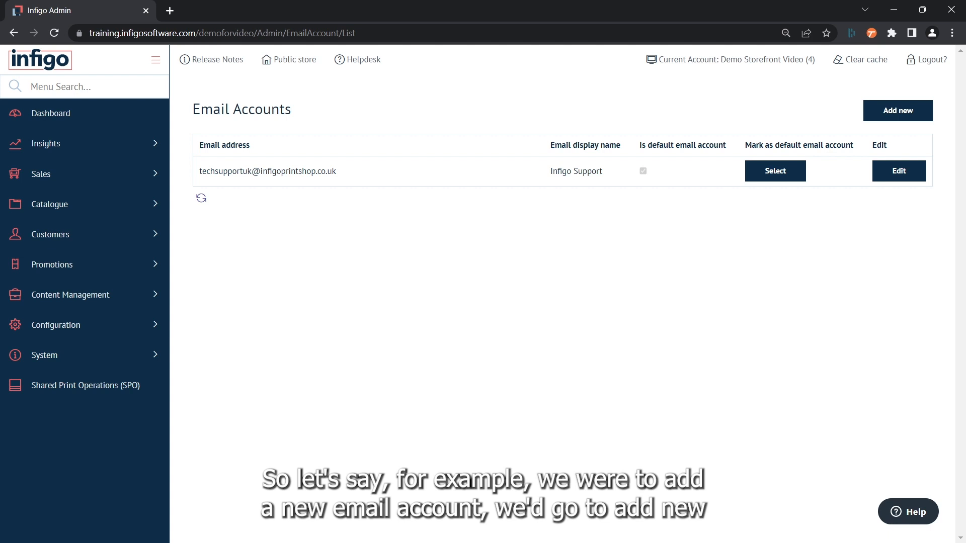
Step: Start adding a new email account from the Email Accounts list
{"action": "left_click", "coordinate": [888, 118]}
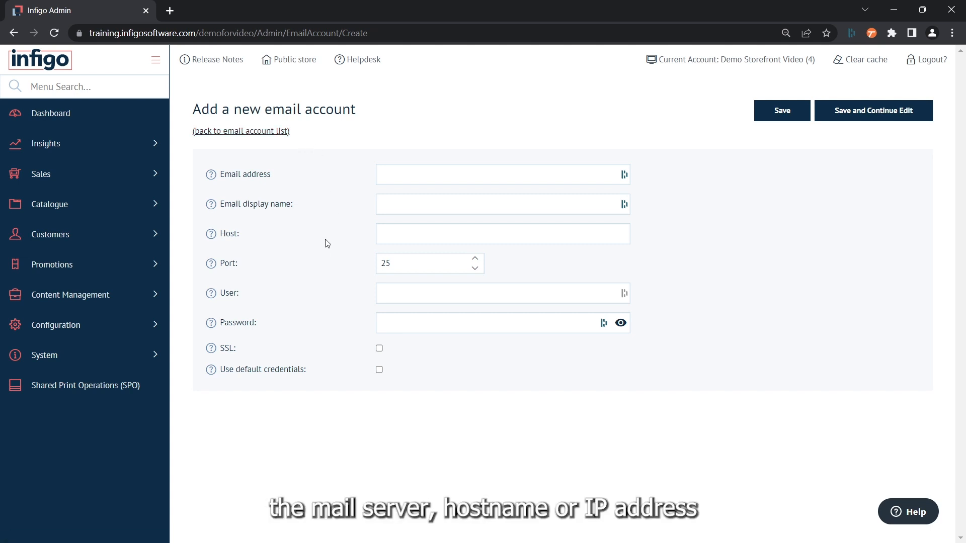
Step: Save a new account with an autofilled email address and display name 'Test Email Account'
{"action": "left_click", "coordinate": [387, 237]}
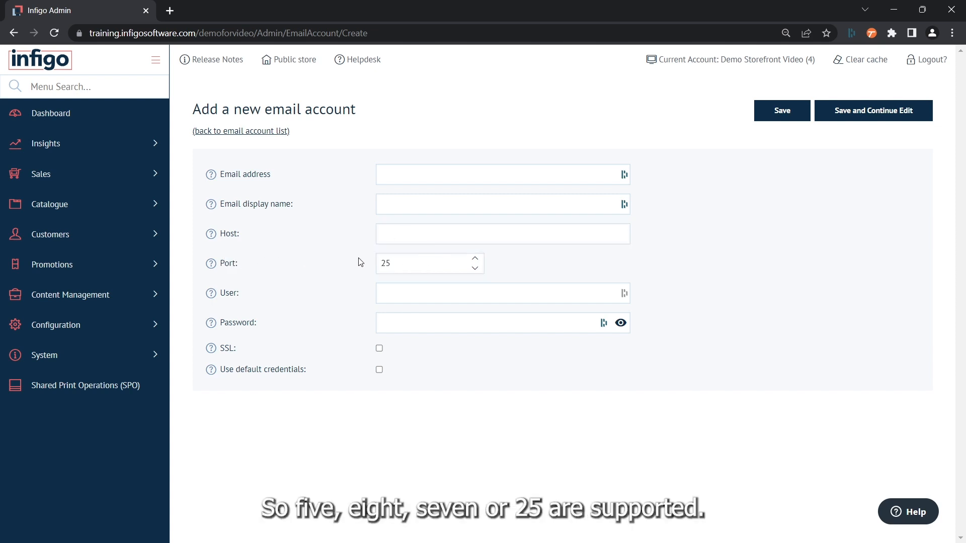
{"action": "double_click", "coordinate": [433, 262]}
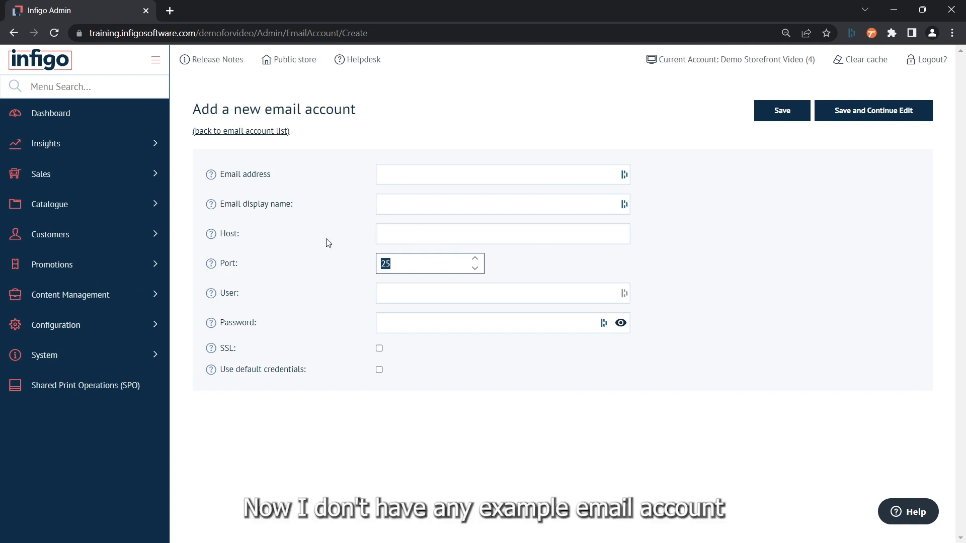
{"action": "left_click", "coordinate": [406, 175]}
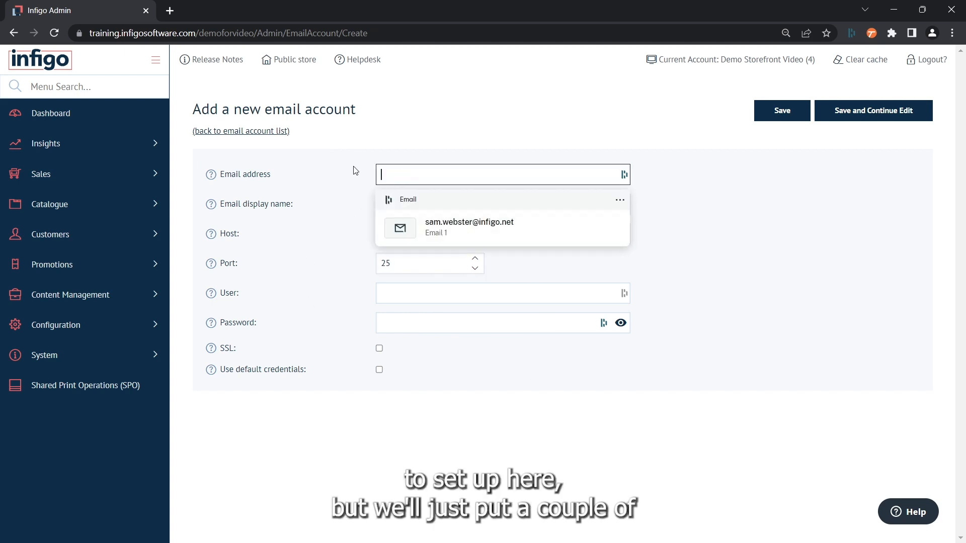
{"action": "left_click", "coordinate": [431, 229]}
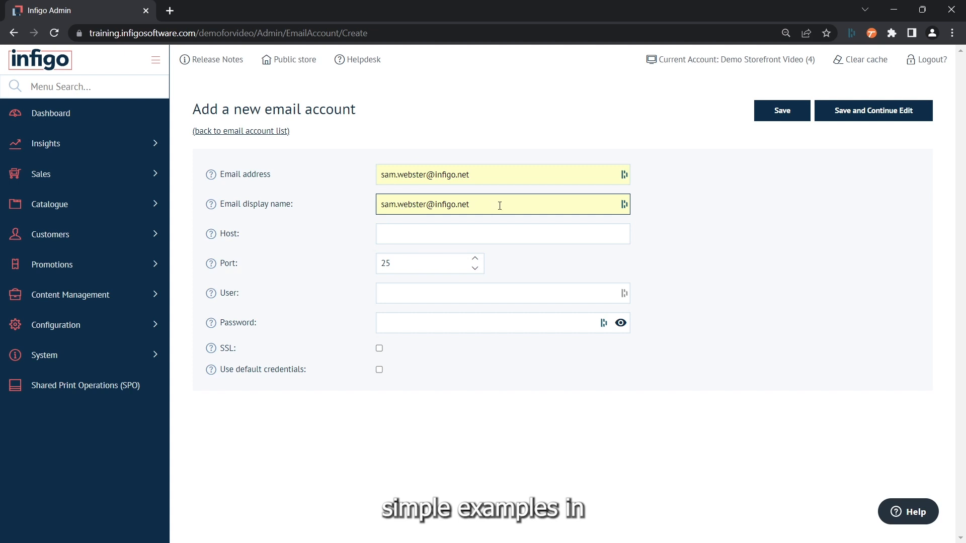
{"action": "left_click_drag", "start_coordinate": [499, 205], "coordinate": [367, 204]}
{"action": "type", "text": "Test "}
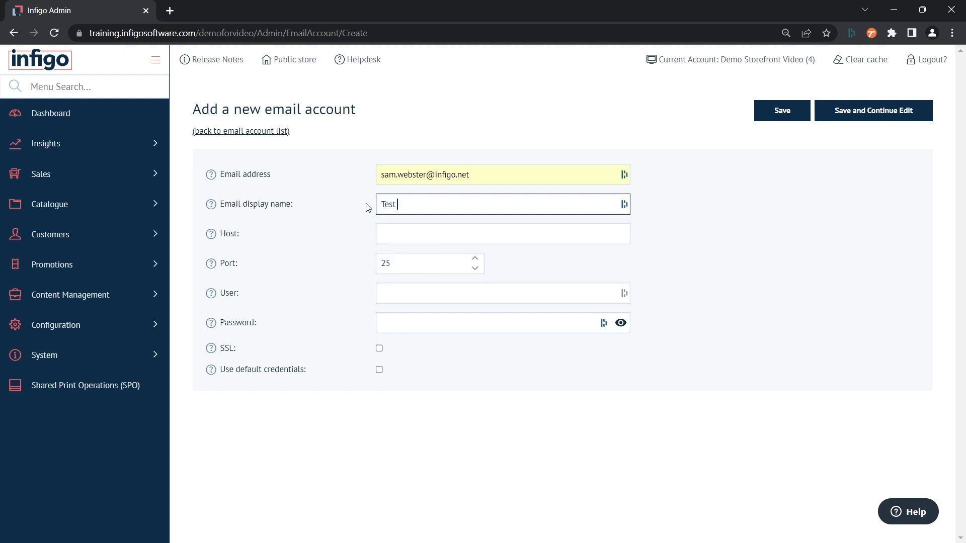
{"action": "type", "text": "Email Account"}
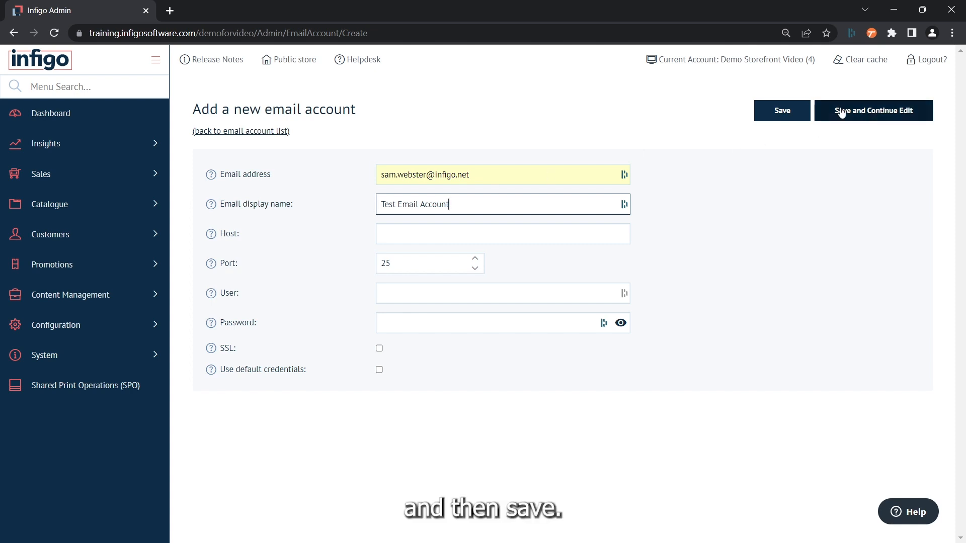
{"action": "left_click", "coordinate": [782, 110]}
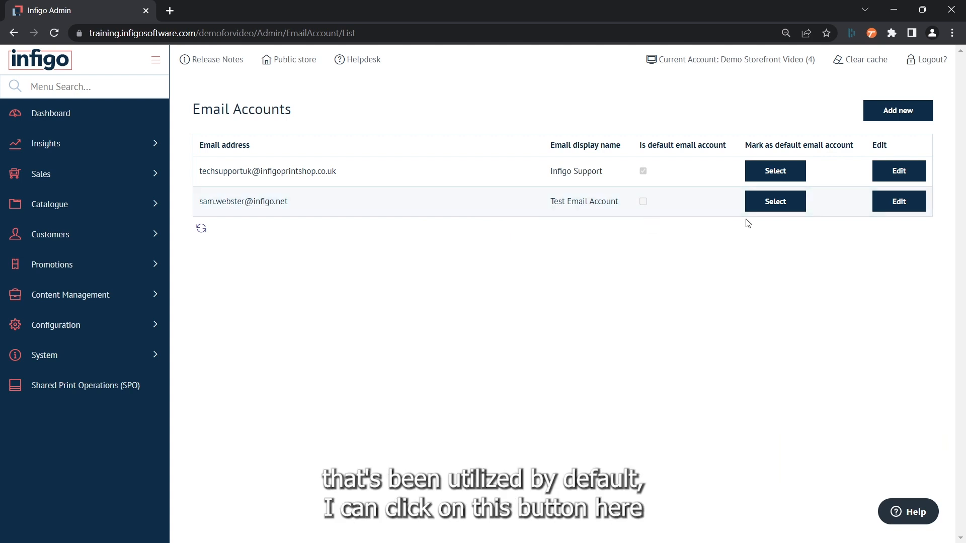
Step: Make Test Email Account the default sender and open Infigo Support's edit page
{"action": "left_click", "coordinate": [770, 203]}
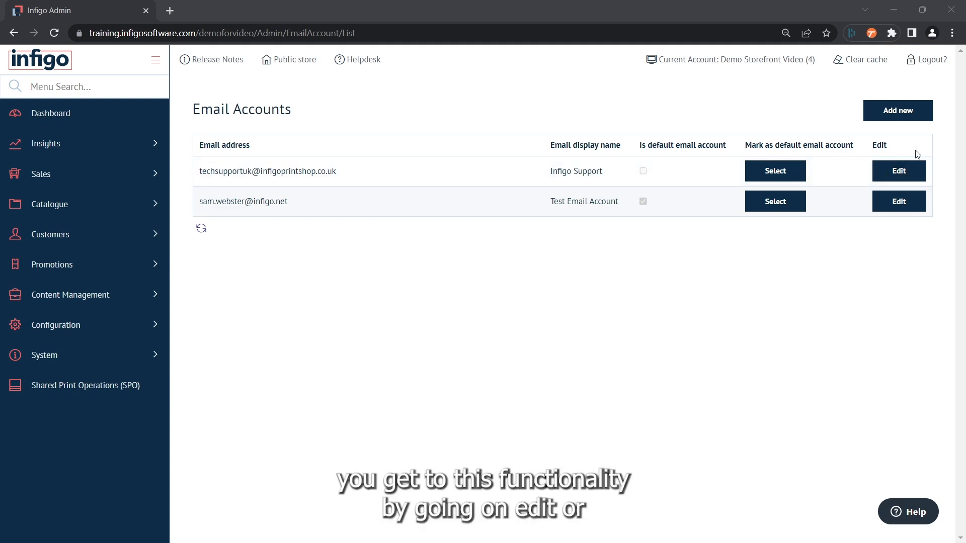
{"action": "left_click", "coordinate": [891, 172]}
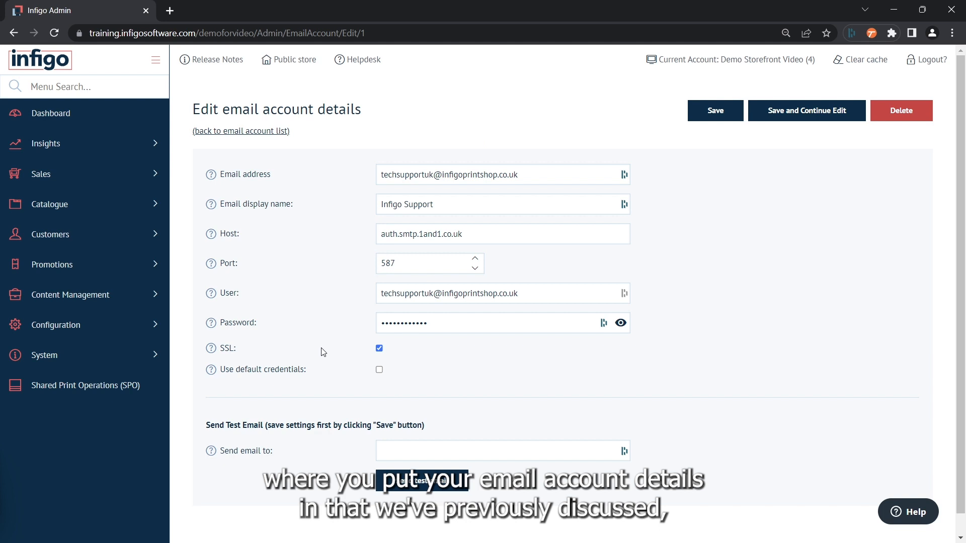
Step: Enter a recipient e-mail address in the Send email to field for a test email
{"action": "left_click", "coordinate": [391, 452]}
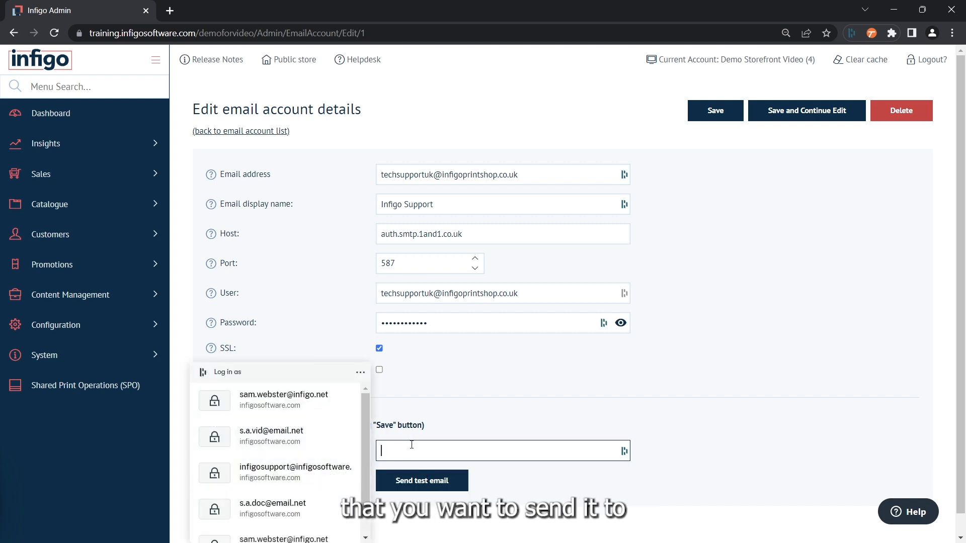
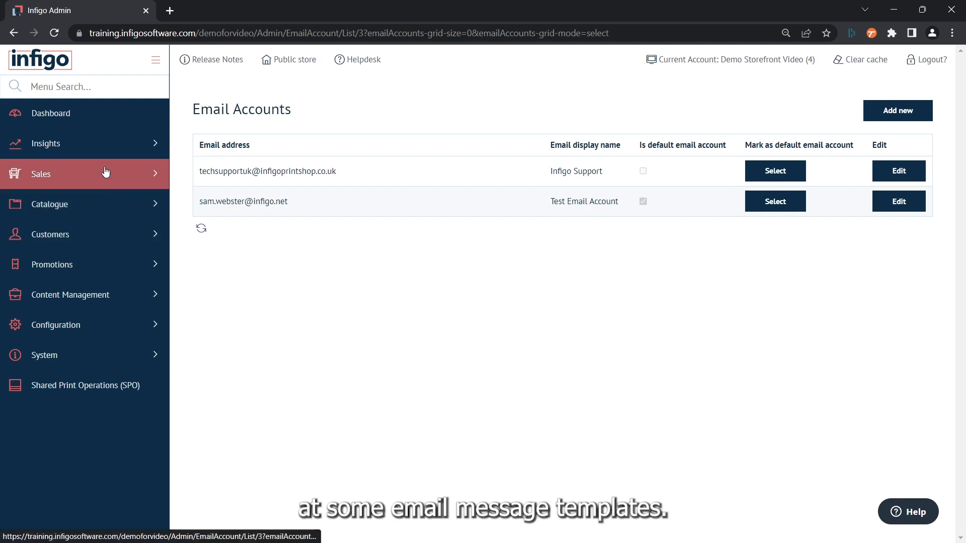
Step: Search 'email' to open Email Message Templates and scroll down to Order Management
{"action": "left_click", "coordinate": [88, 91]}
{"action": "type", "text": "email"}
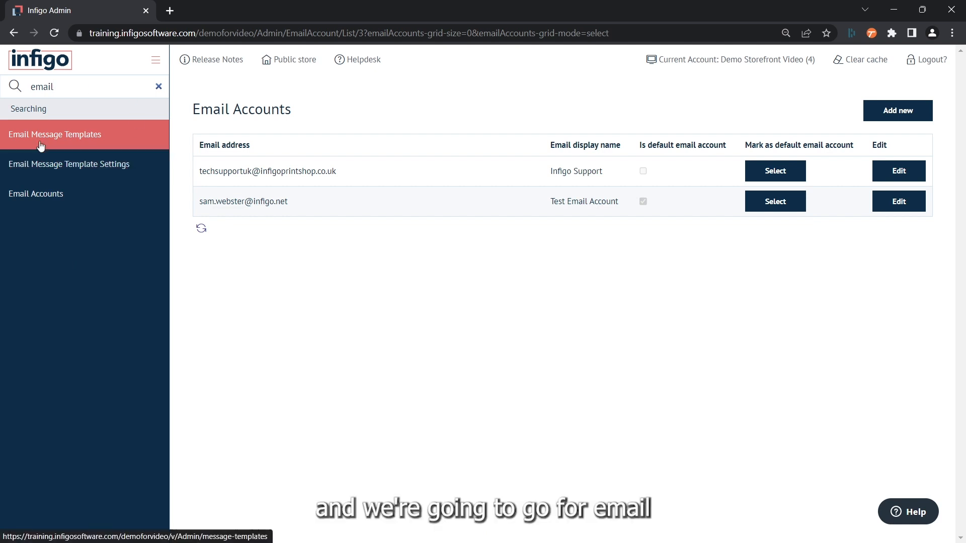
{"action": "left_click", "coordinate": [65, 143]}
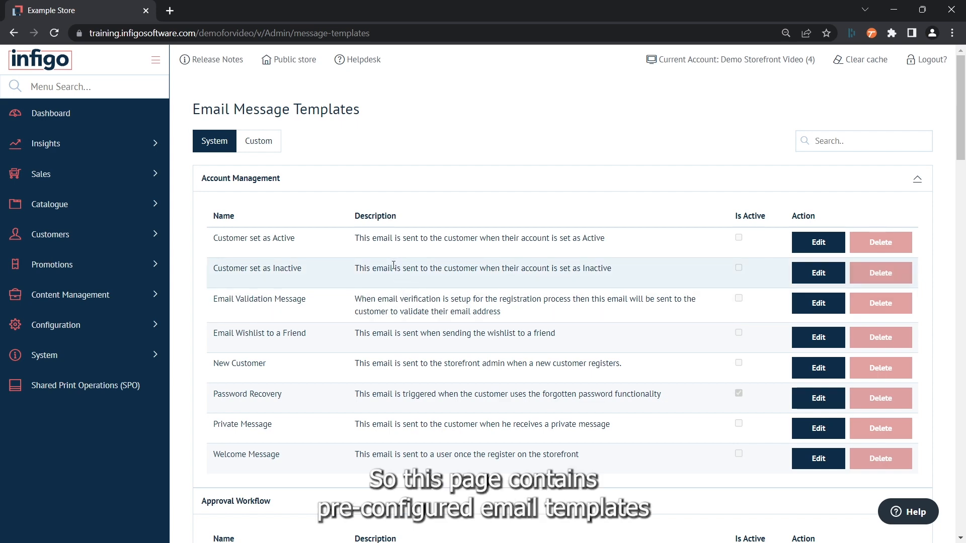
{"action": "scroll", "coordinate": [394, 265], "scroll_direction": "down", "scroll_amount": 1}
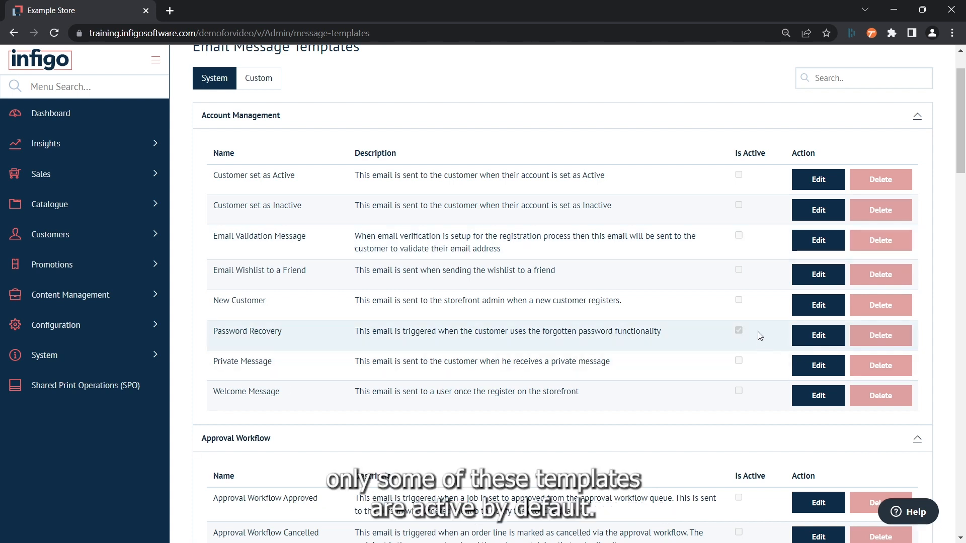
{"action": "scroll", "coordinate": [737, 332], "scroll_direction": "down", "scroll_amount": 8}
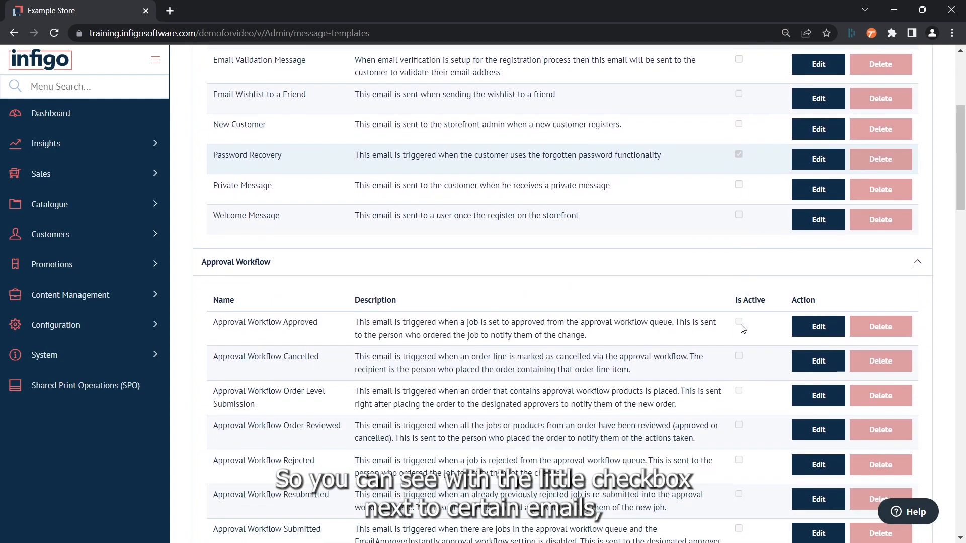
{"action": "scroll", "coordinate": [746, 343], "scroll_direction": "down", "scroll_amount": 9}
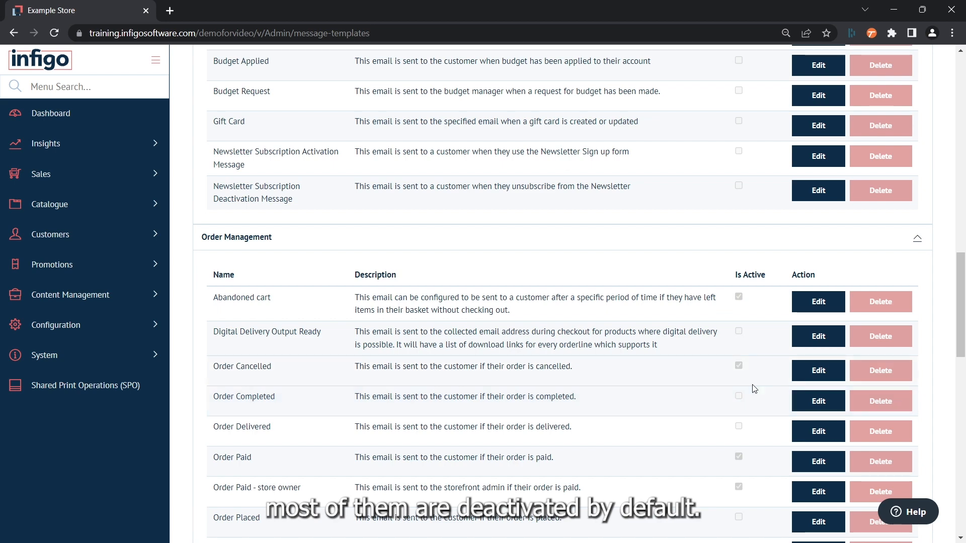
{"action": "scroll", "coordinate": [752, 387], "scroll_direction": "down", "scroll_amount": 3}
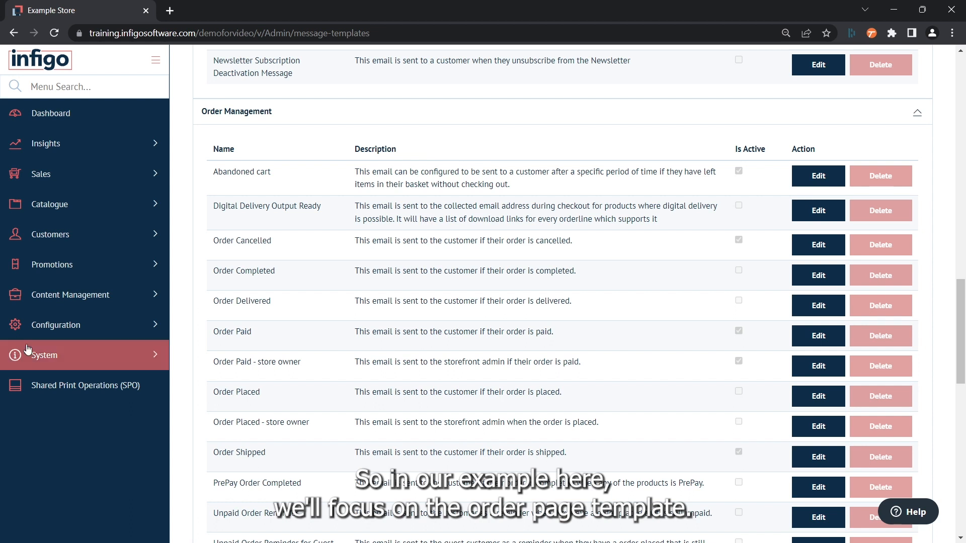
Step: Compare the Order Placed, Order Paid and Order Paid - store owner templates, then edit Order Paid
{"action": "scroll", "coordinate": [203, 151], "scroll_direction": "up", "scroll_amount": 1}
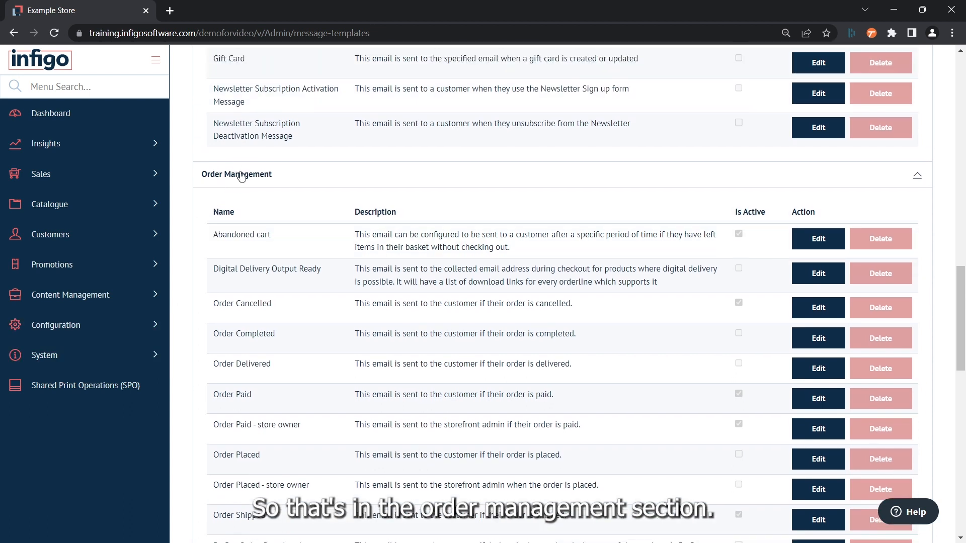
{"action": "scroll", "coordinate": [221, 175], "scroll_direction": "down", "scroll_amount": 1}
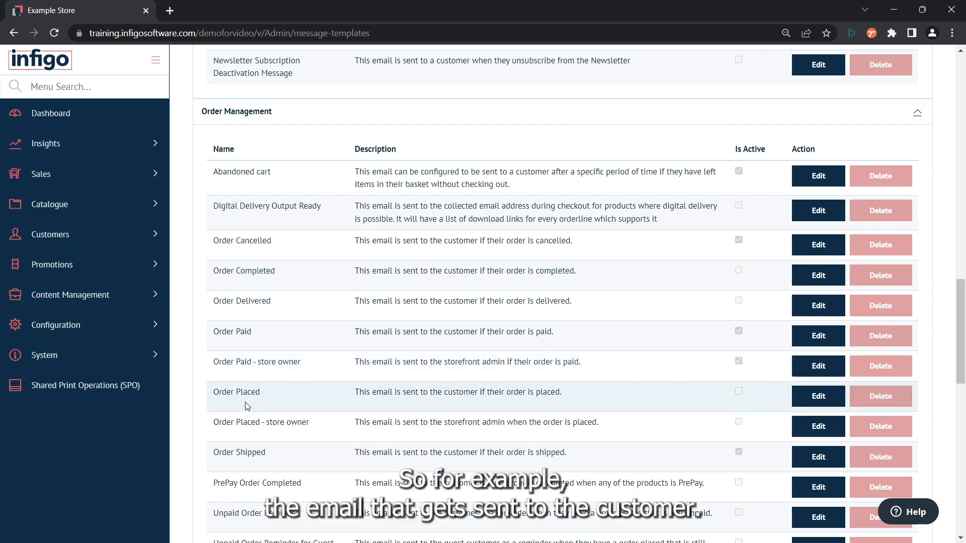
{"action": "left_click_drag", "start_coordinate": [212, 392], "coordinate": [251, 392]}
{"action": "left_click_drag", "start_coordinate": [217, 331], "coordinate": [252, 331]}
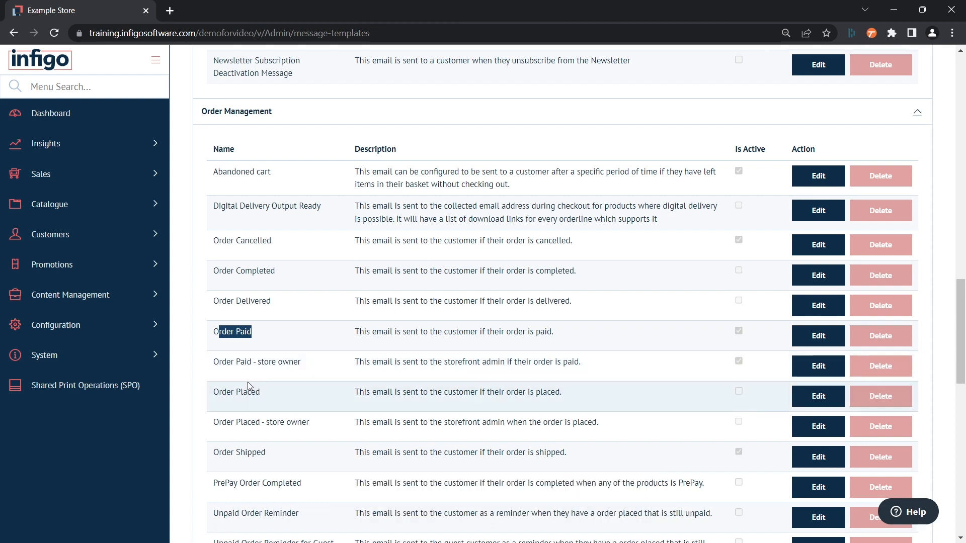
{"action": "left_click_drag", "start_coordinate": [232, 363], "coordinate": [600, 377]}
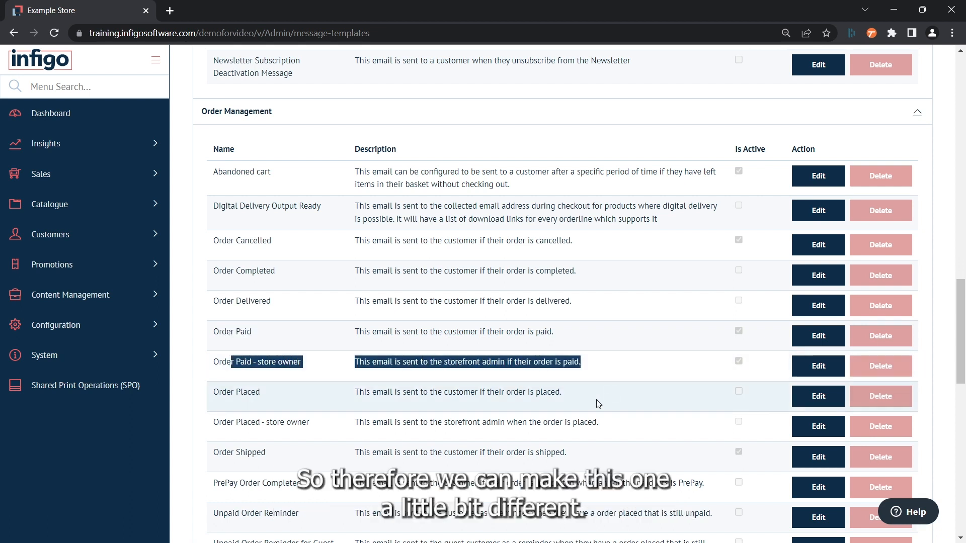
{"action": "left_click", "coordinate": [584, 340]}
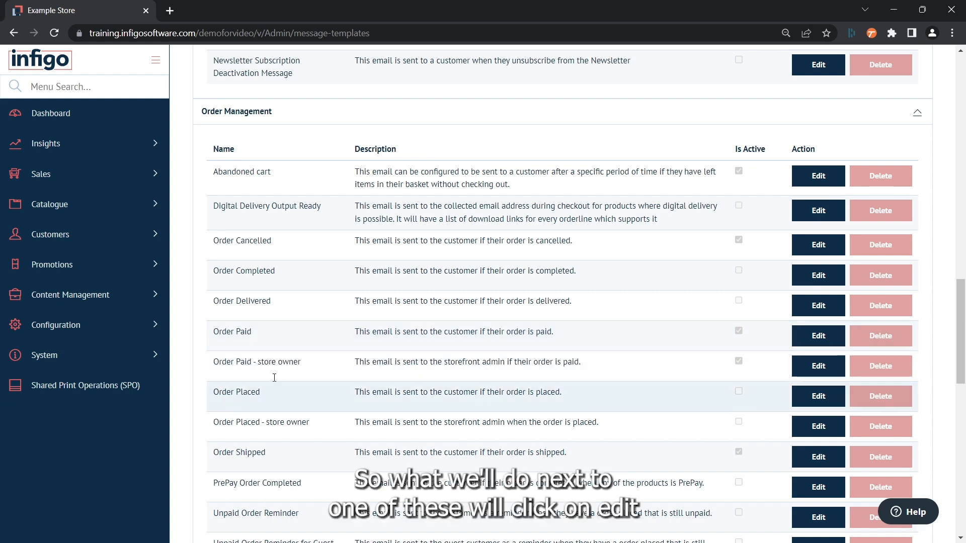
{"action": "left_click", "coordinate": [822, 340]}
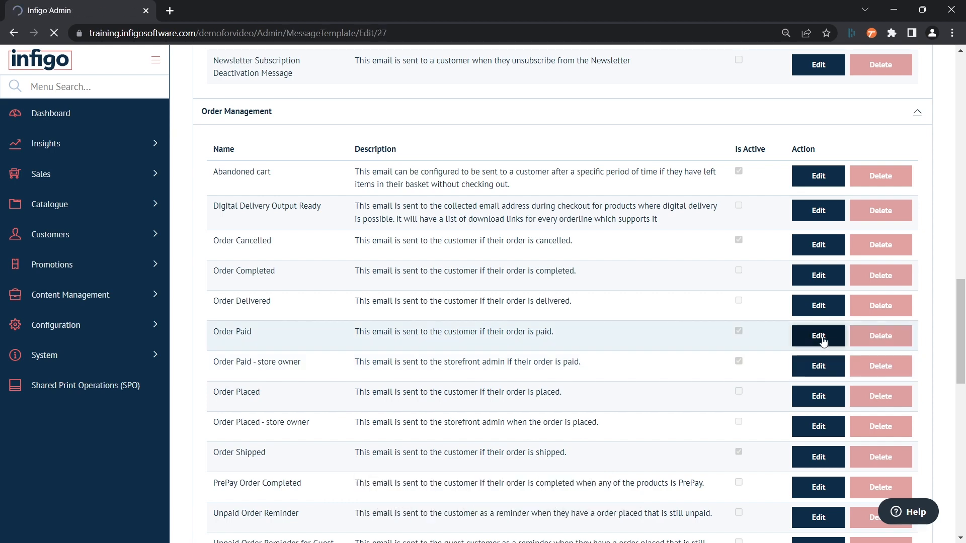
Step: Review the Order Paid template body, then start a chameleon-group context variant and list its groups
{"action": "scroll", "coordinate": [608, 179], "scroll_direction": "down", "scroll_amount": 2}
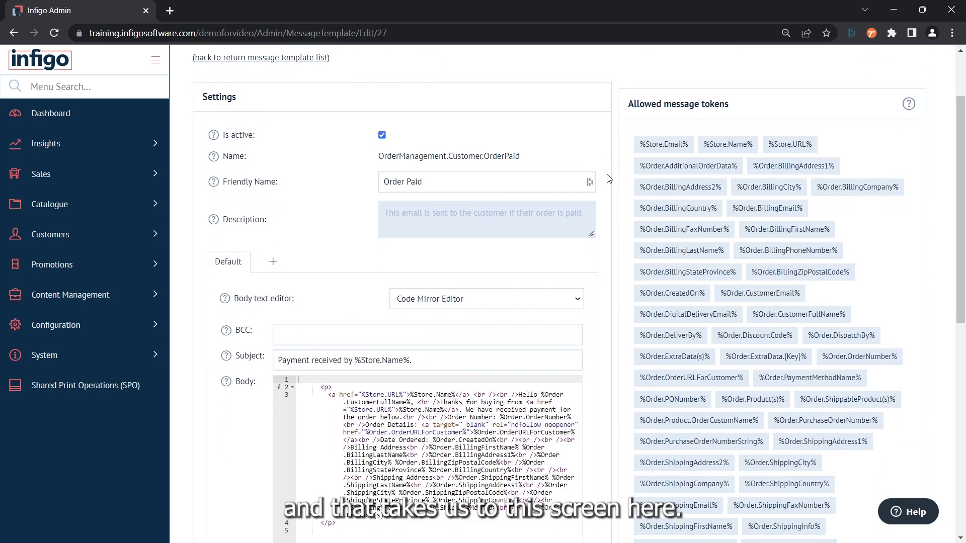
{"action": "scroll", "coordinate": [608, 179], "scroll_direction": "down", "scroll_amount": 1}
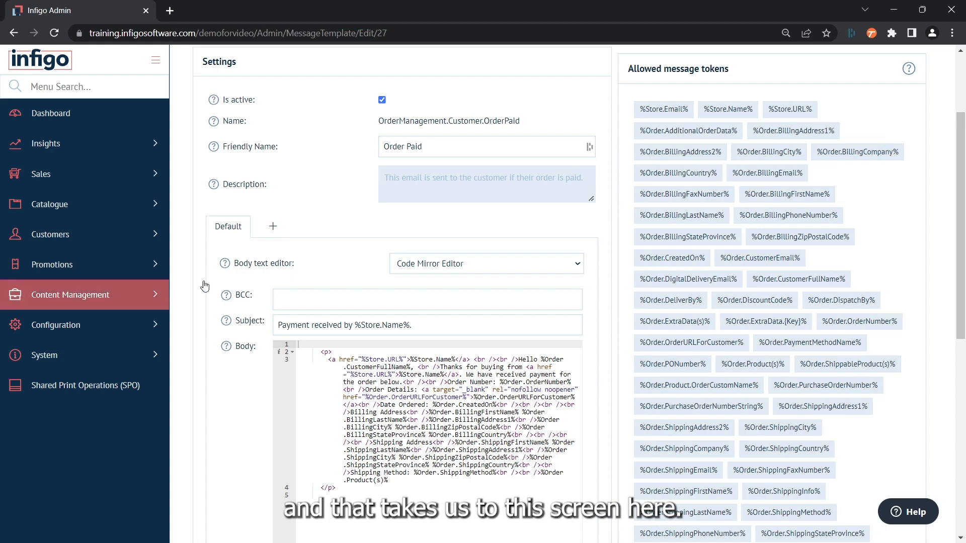
{"action": "scroll", "coordinate": [291, 197], "scroll_direction": "up", "scroll_amount": 2}
{"action": "scroll", "coordinate": [291, 196], "scroll_direction": "down", "scroll_amount": 2}
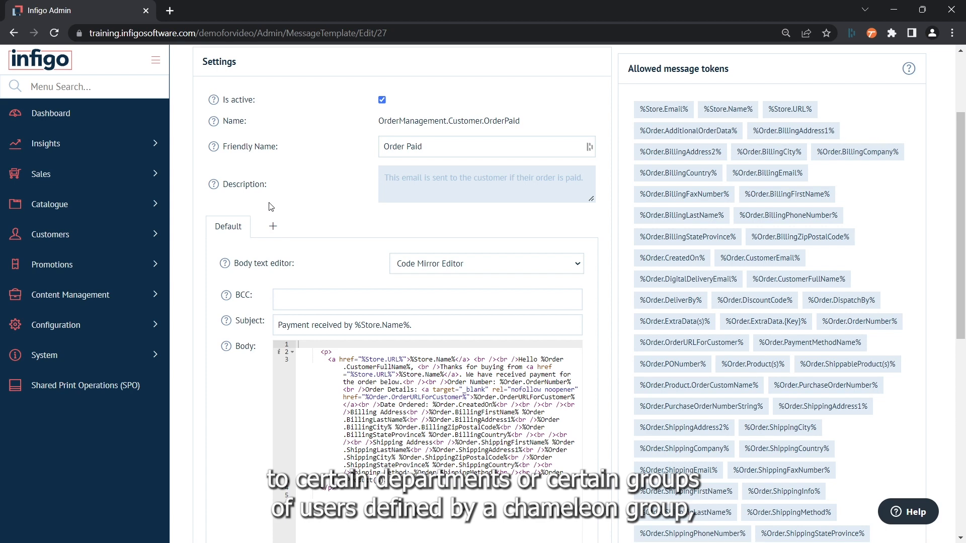
{"action": "left_click", "coordinate": [273, 228]}
{"action": "left_click", "coordinate": [514, 285]}
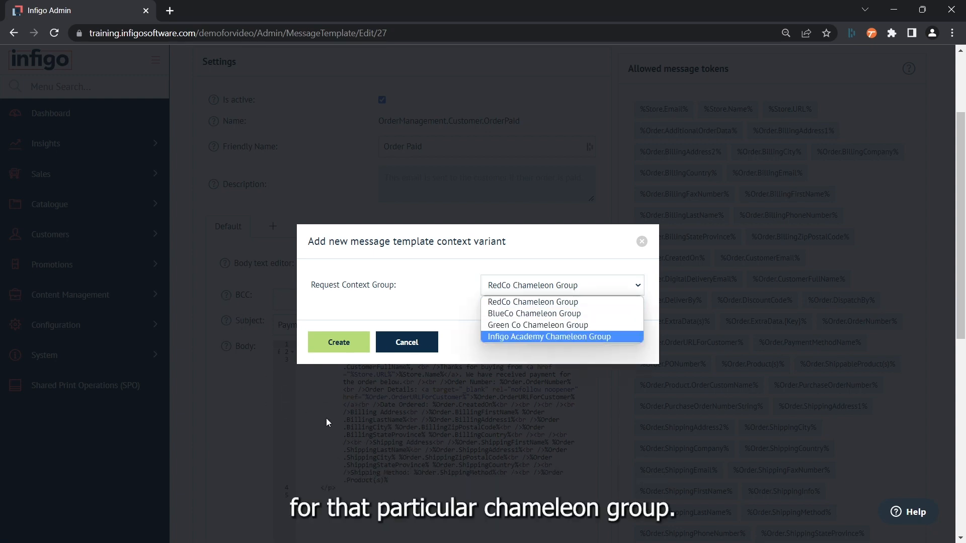
Step: Cancel the context variant dialog, keeping only the Default variant
{"action": "left_click", "coordinate": [401, 345]}
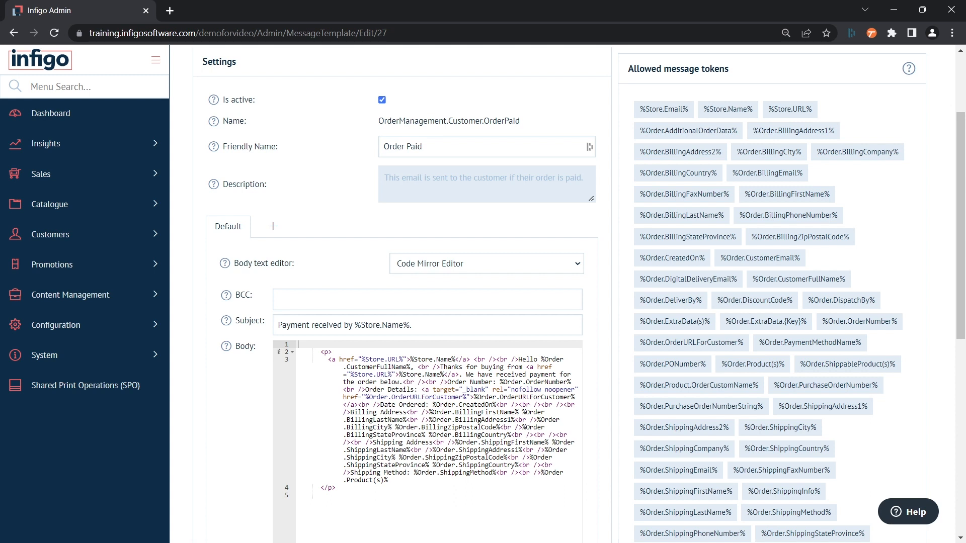
{"action": "left_click", "coordinate": [368, 304]}
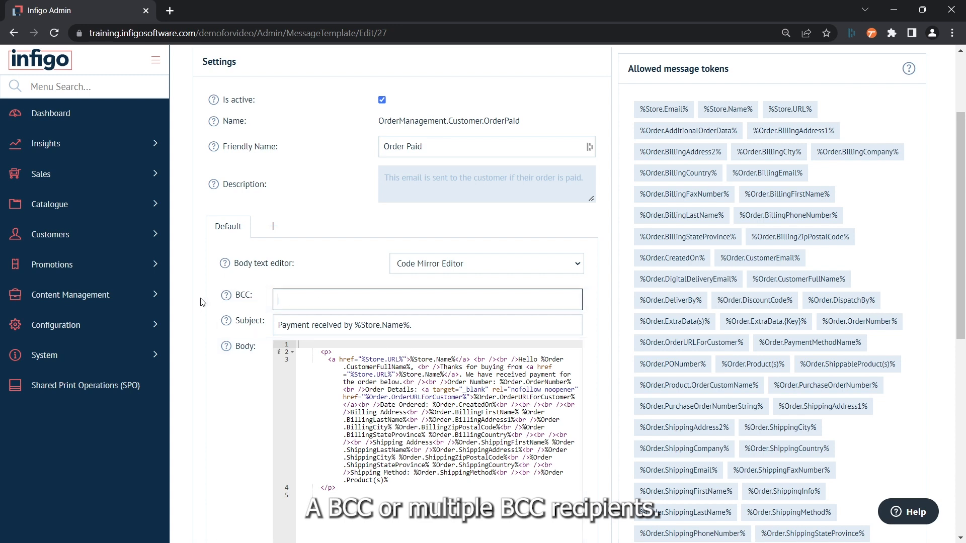
{"action": "mouse_move", "coordinate": [233, 299]}
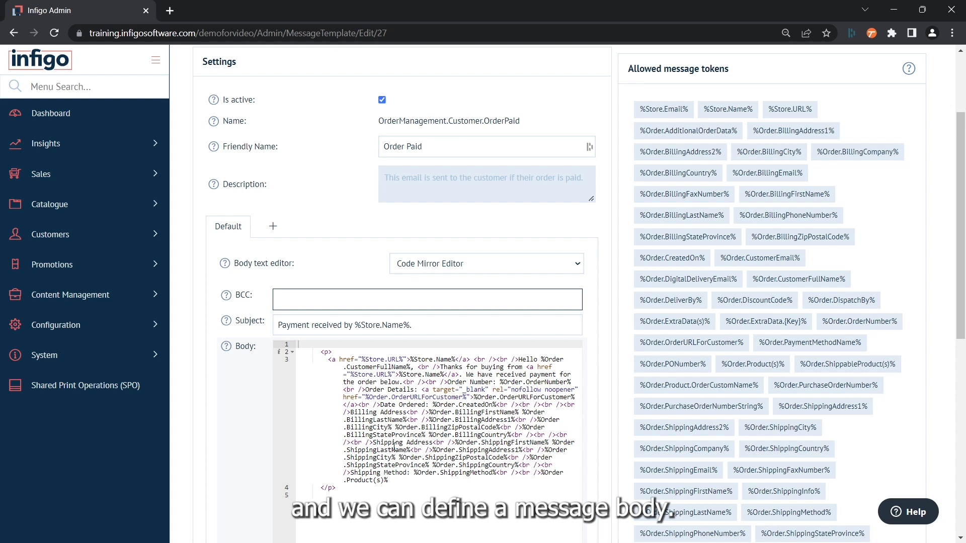
{"action": "scroll", "coordinate": [404, 355], "scroll_direction": "down", "scroll_amount": 2}
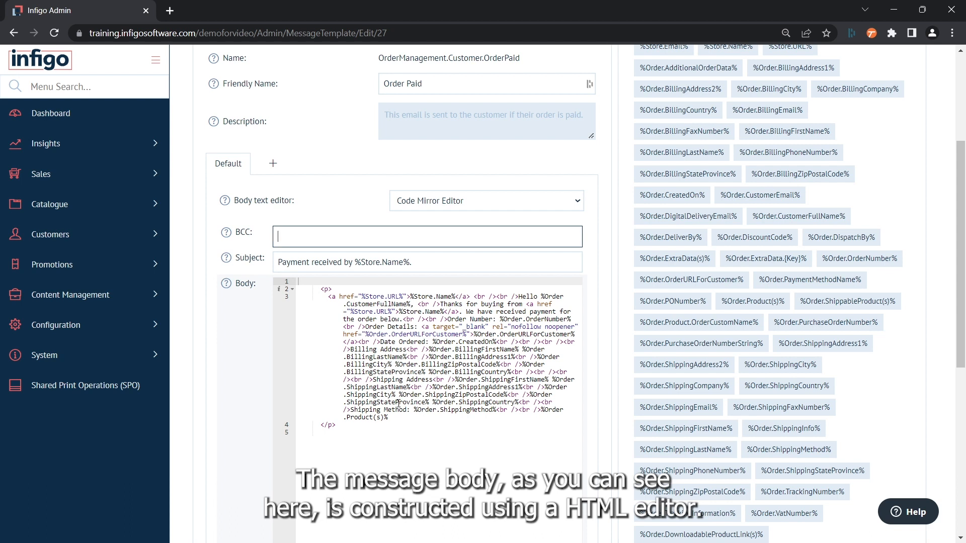
{"action": "left_click", "coordinate": [420, 201]}
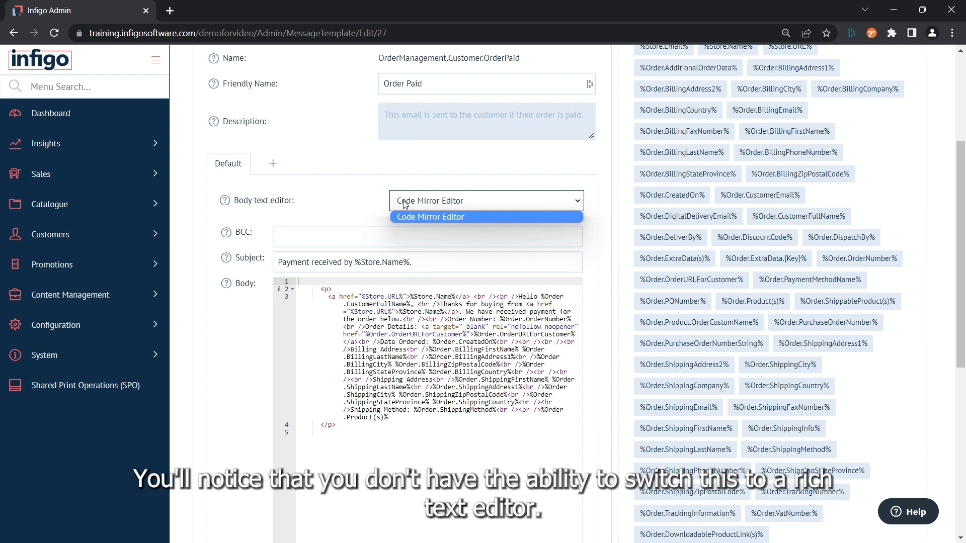
{"action": "left_click", "coordinate": [360, 200]}
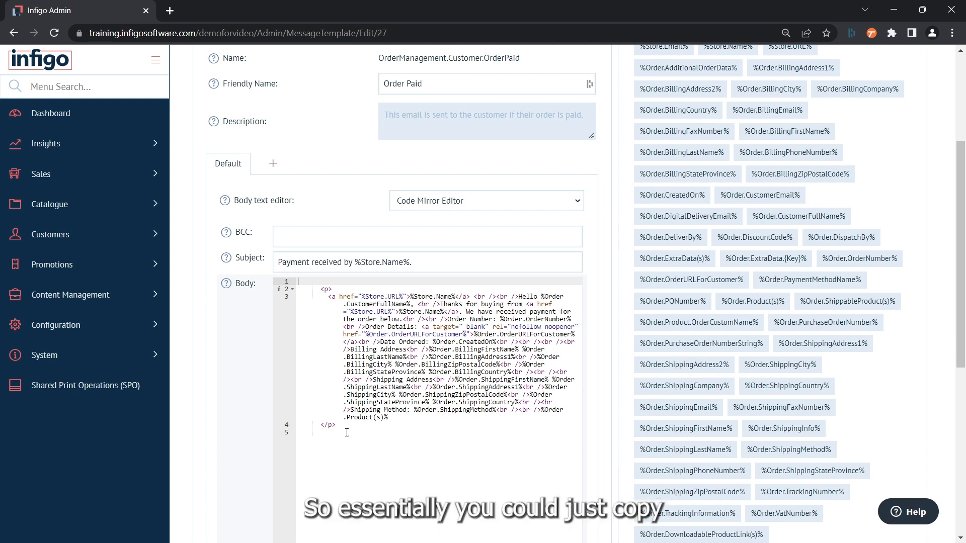
{"action": "left_click_drag", "start_coordinate": [360, 429], "coordinate": [291, 279]}
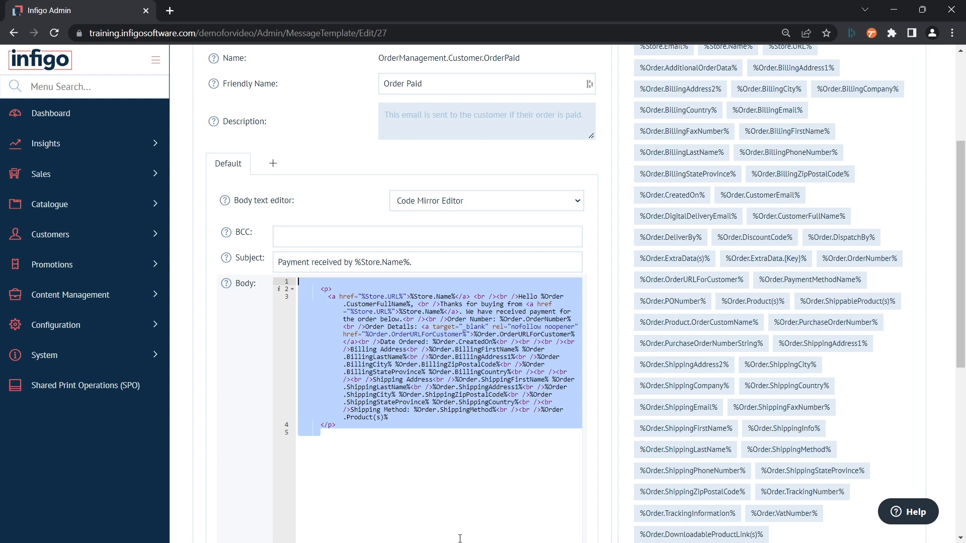
{"action": "left_click", "coordinate": [459, 540]}
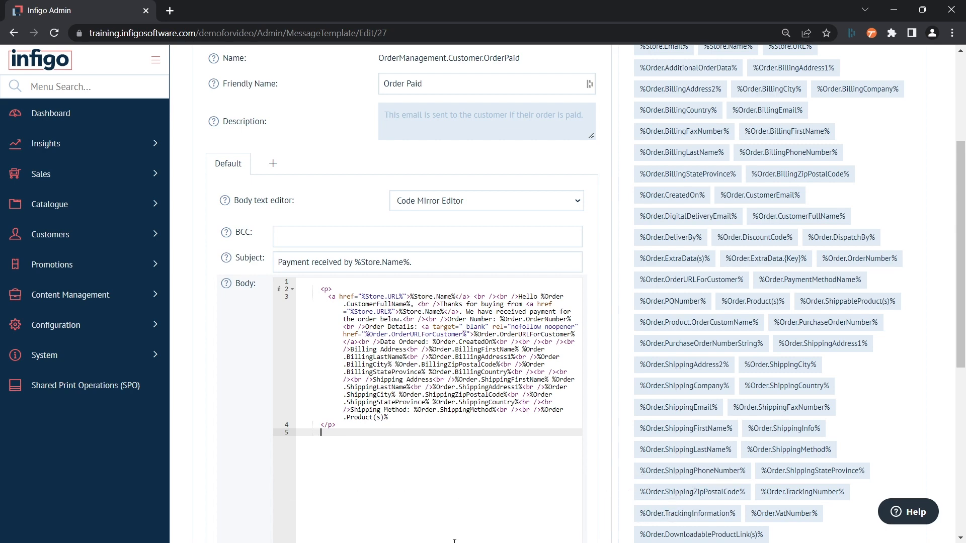
{"action": "scroll", "coordinate": [454, 540], "scroll_direction": "up", "scroll_amount": 3}
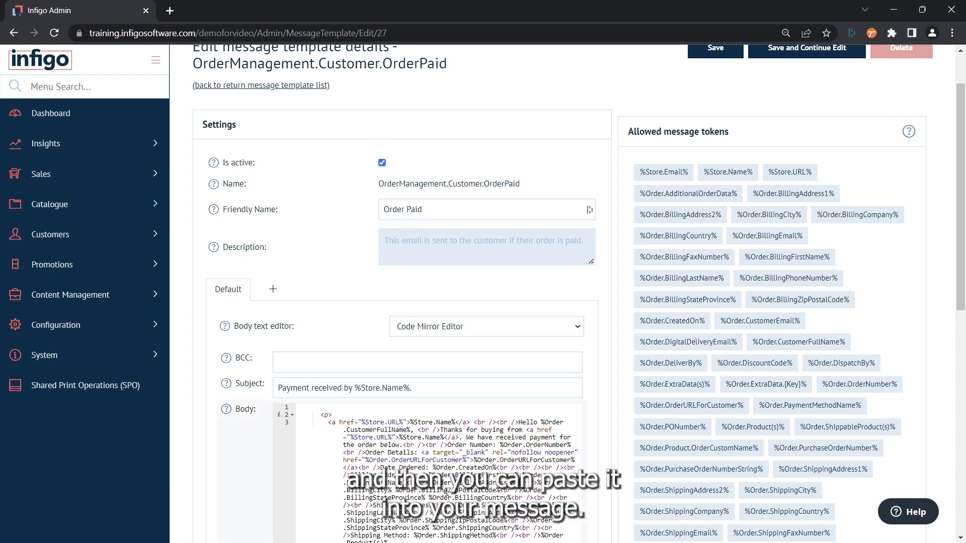
{"action": "scroll", "coordinate": [437, 497], "scroll_direction": "down", "scroll_amount": 1}
{"action": "scroll", "coordinate": [437, 497], "scroll_direction": "down", "scroll_amount": 1}
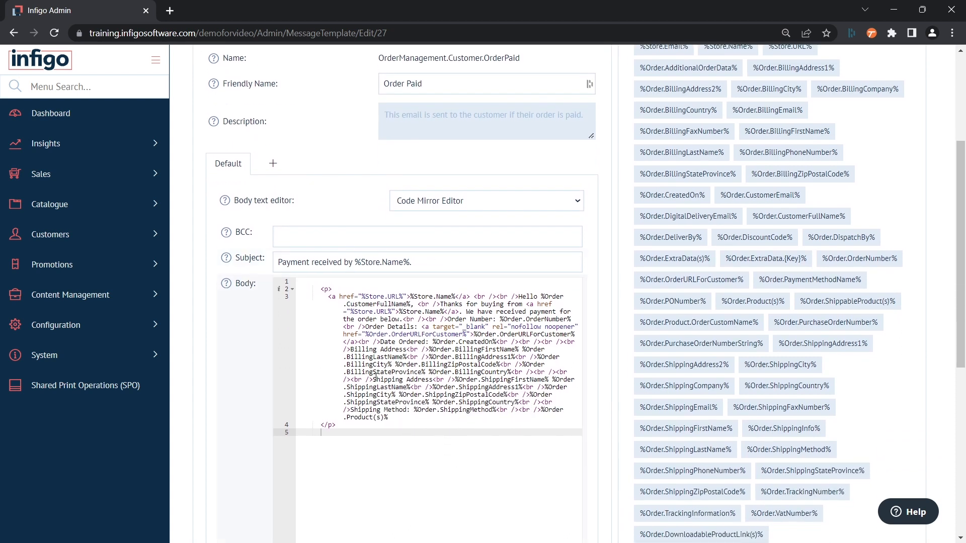
{"action": "left_click_drag", "start_coordinate": [394, 418], "coordinate": [496, 411]}
{"action": "left_click", "coordinate": [416, 410]}
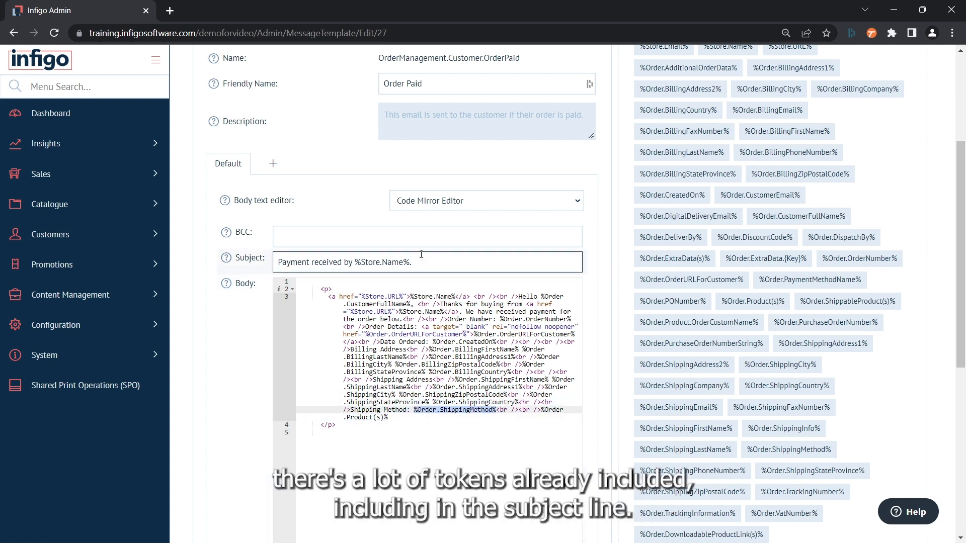
{"action": "left_click_drag", "start_coordinate": [412, 269], "coordinate": [355, 266]}
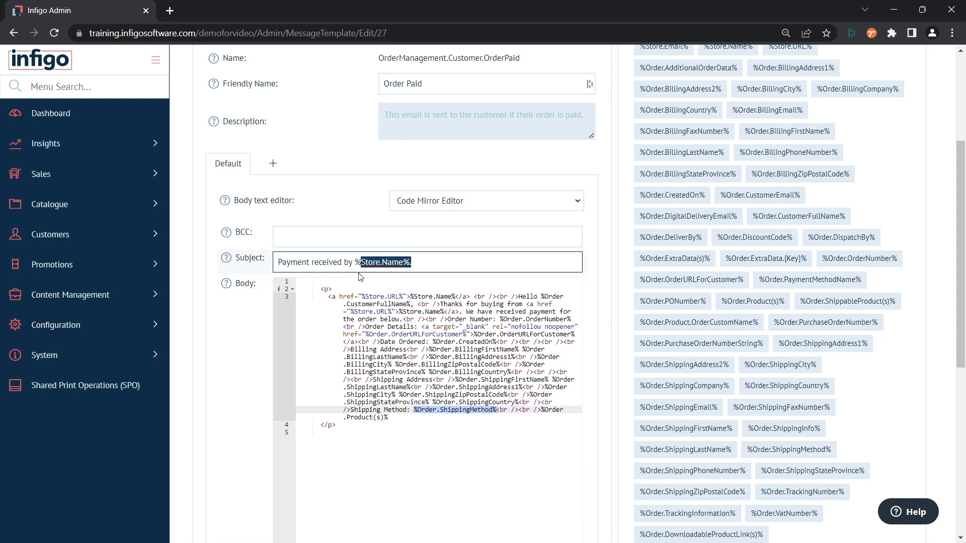
{"action": "left_click", "coordinate": [407, 442]}
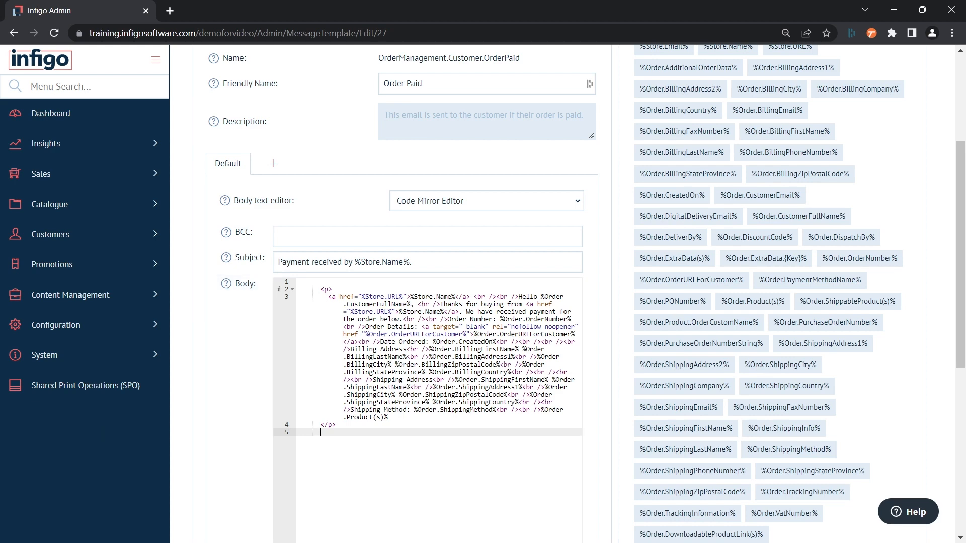
Step: Switch the template's Email account dropdown from Infigo Support to 'Not Selected - use default'
{"action": "scroll", "coordinate": [395, 392], "scroll_direction": "down", "scroll_amount": 6}
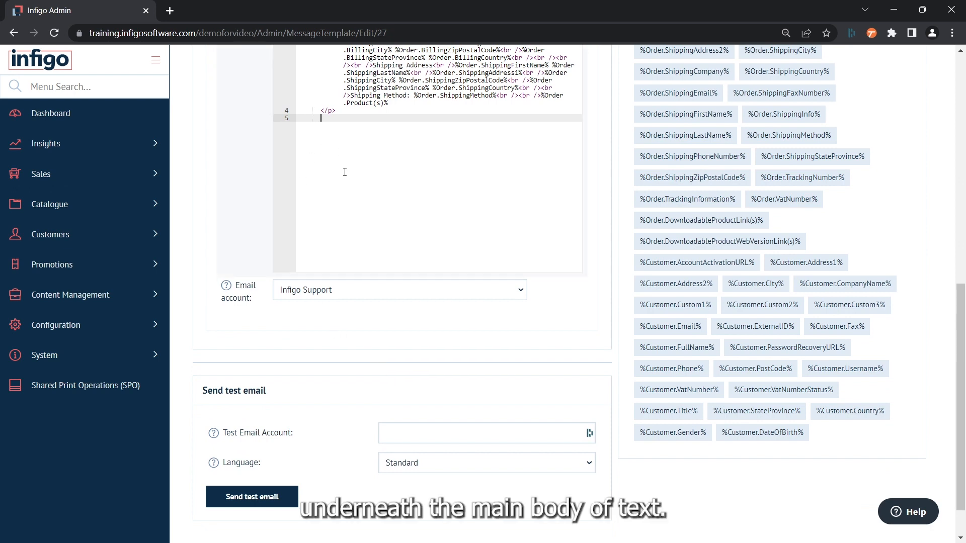
{"action": "left_click", "coordinate": [330, 299]}
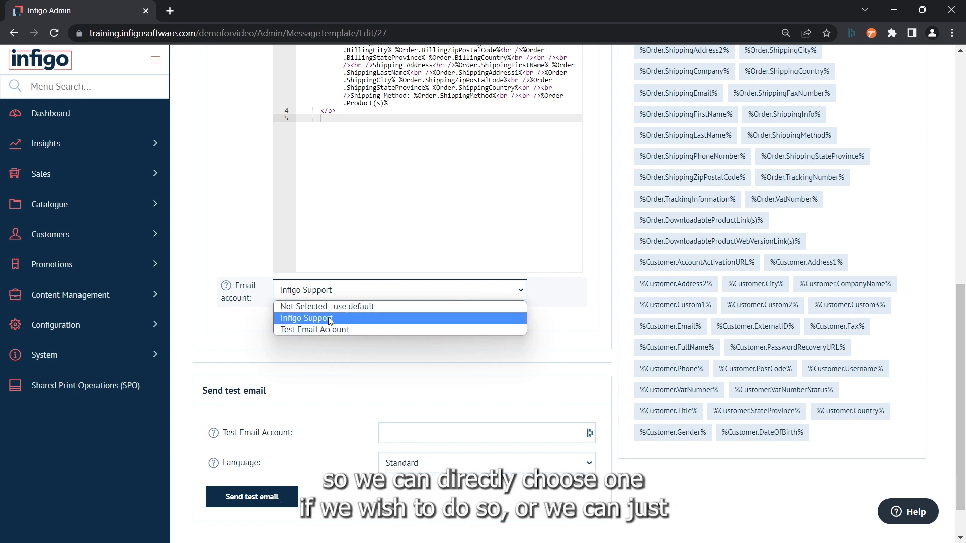
{"action": "left_click", "coordinate": [363, 308]}
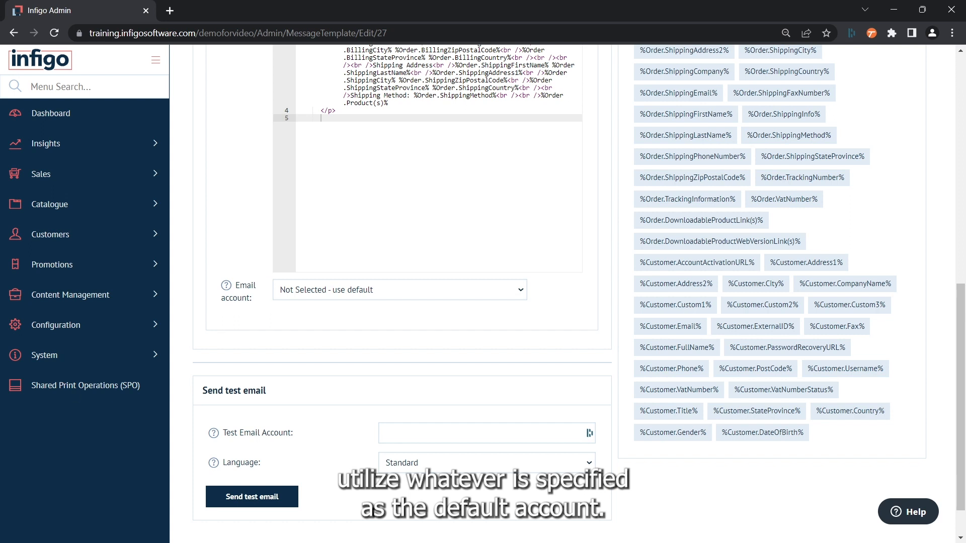
{"action": "scroll", "coordinate": [297, 392], "scroll_direction": "down", "scroll_amount": 1}
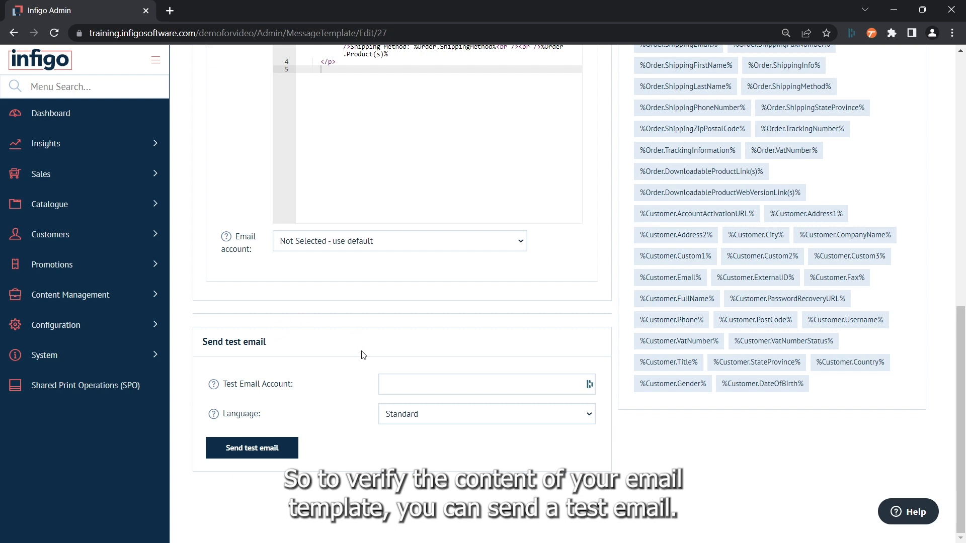
{"action": "left_click", "coordinate": [395, 383]}
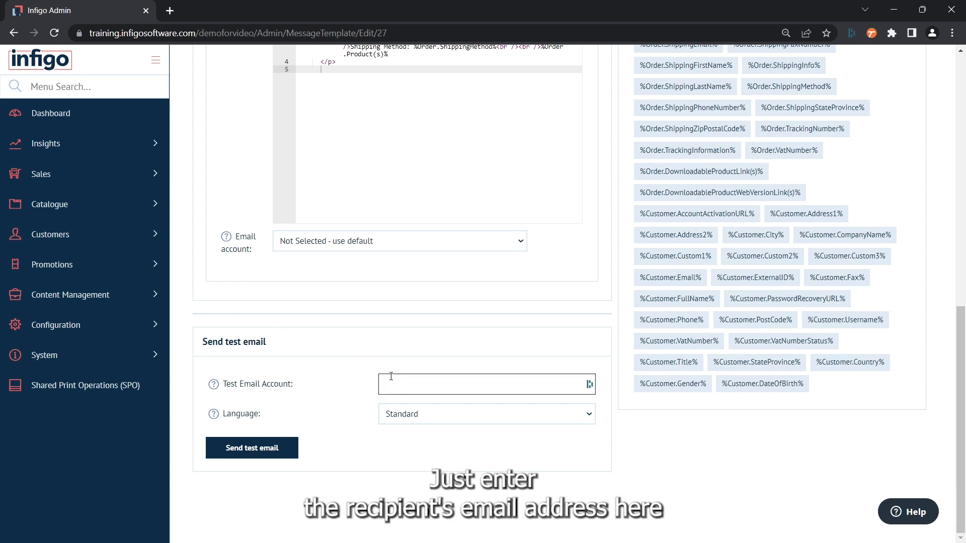
{"action": "left_click", "coordinate": [342, 420]}
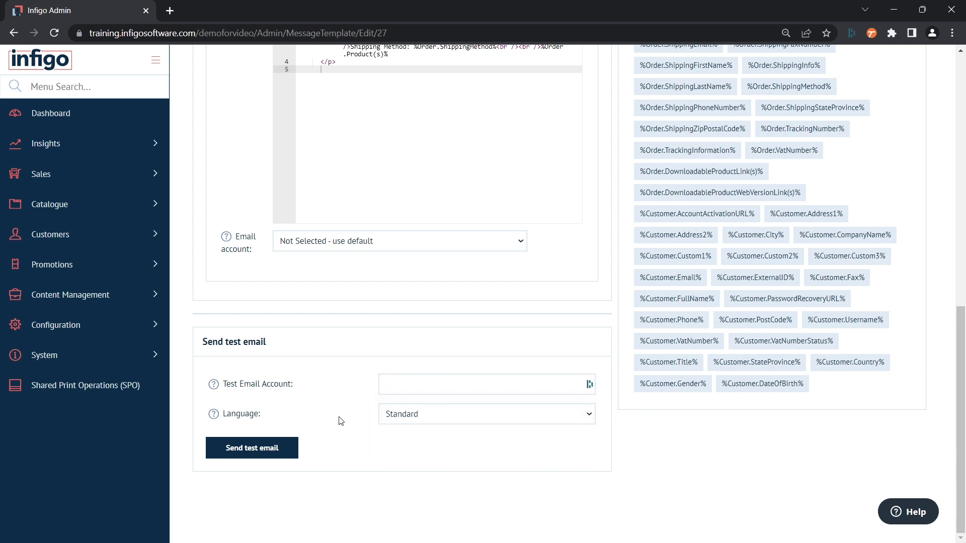
{"action": "left_click", "coordinate": [241, 447]}
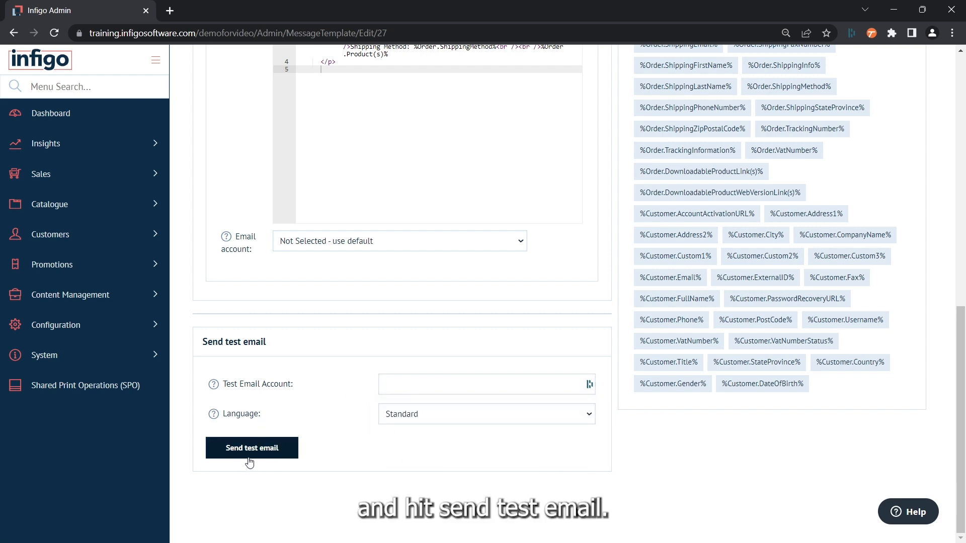
{"action": "left_click", "coordinate": [304, 246]}
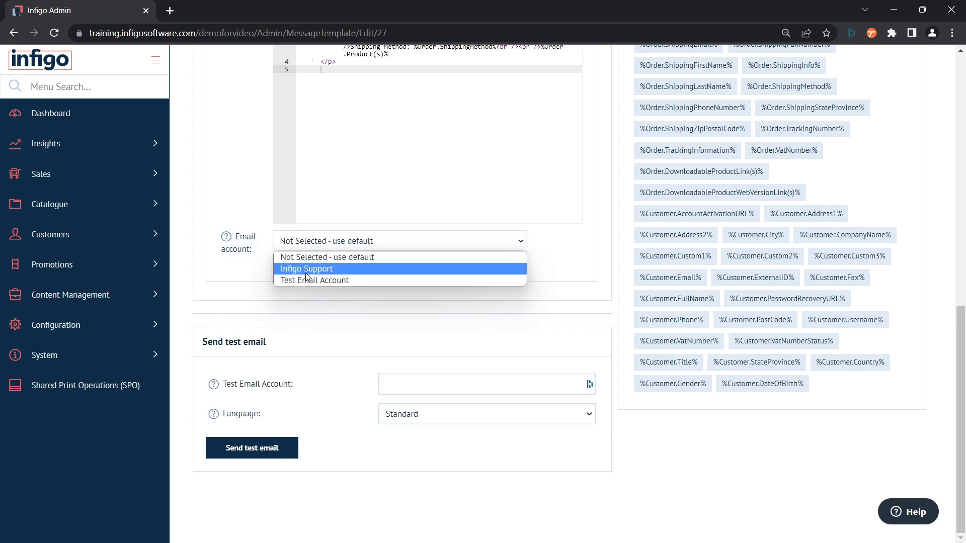
{"action": "left_click", "coordinate": [344, 396]}
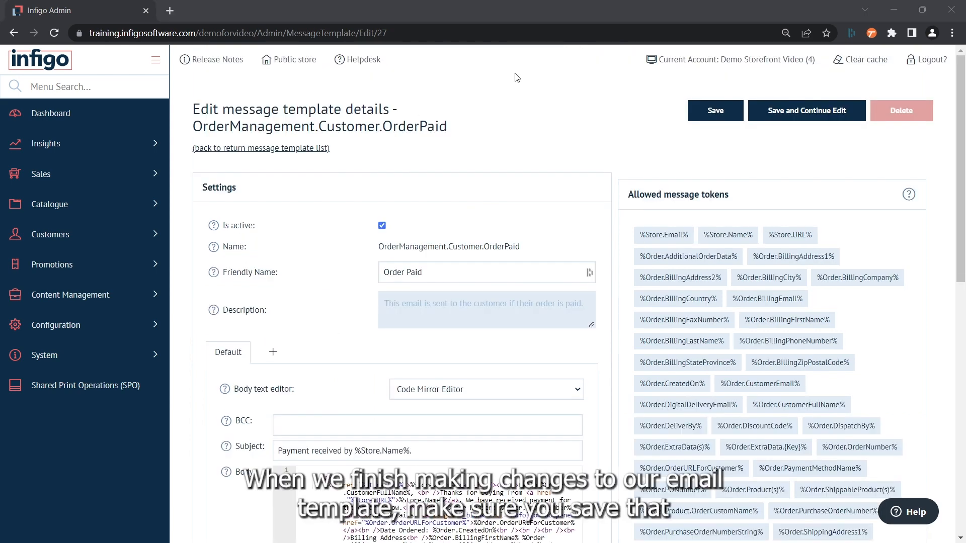
Step: Save the Order Paid template and locate it among the Order Management templates
{"action": "left_click", "coordinate": [712, 111]}
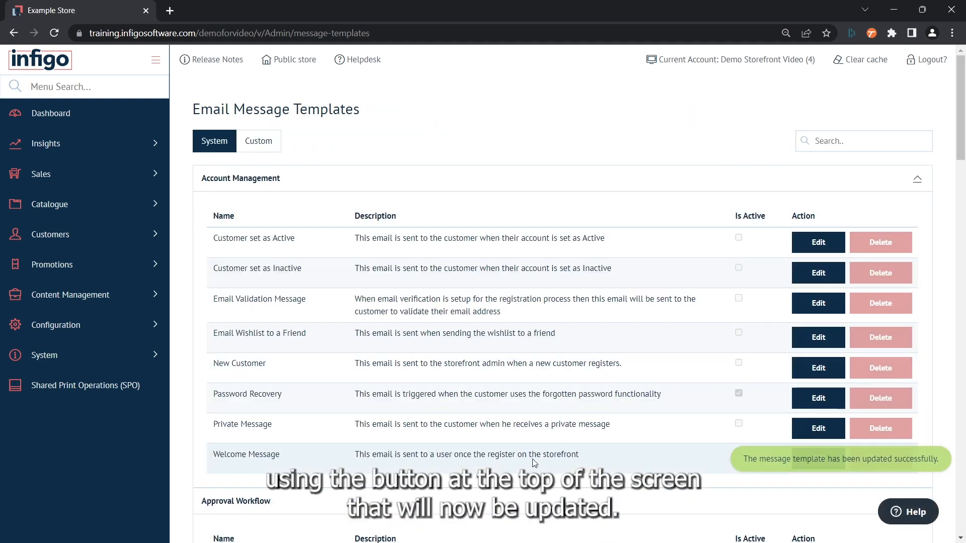
{"action": "scroll", "coordinate": [523, 430], "scroll_direction": "down", "scroll_amount": 8}
{"action": "scroll", "coordinate": [523, 431], "scroll_direction": "down", "scroll_amount": 8}
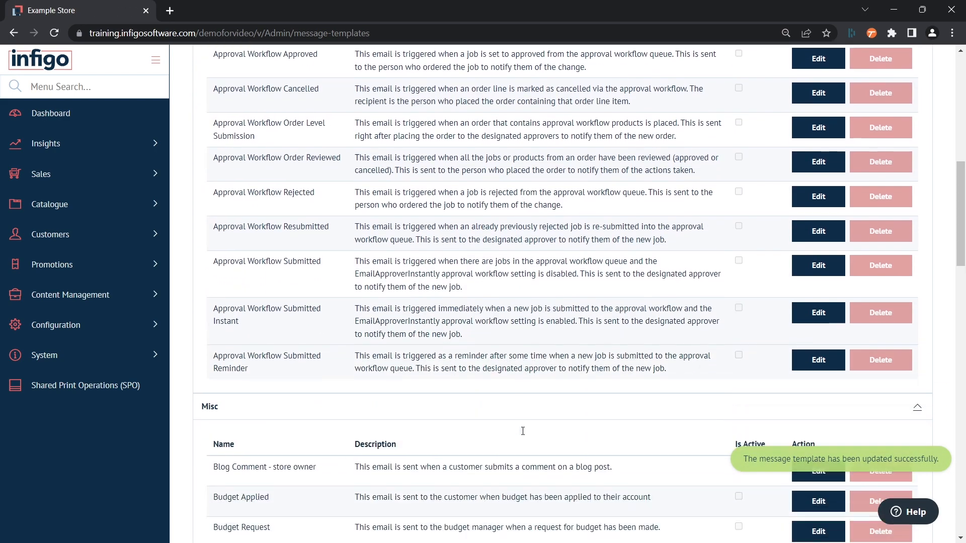
{"action": "scroll", "coordinate": [523, 431], "scroll_direction": "down", "scroll_amount": 4}
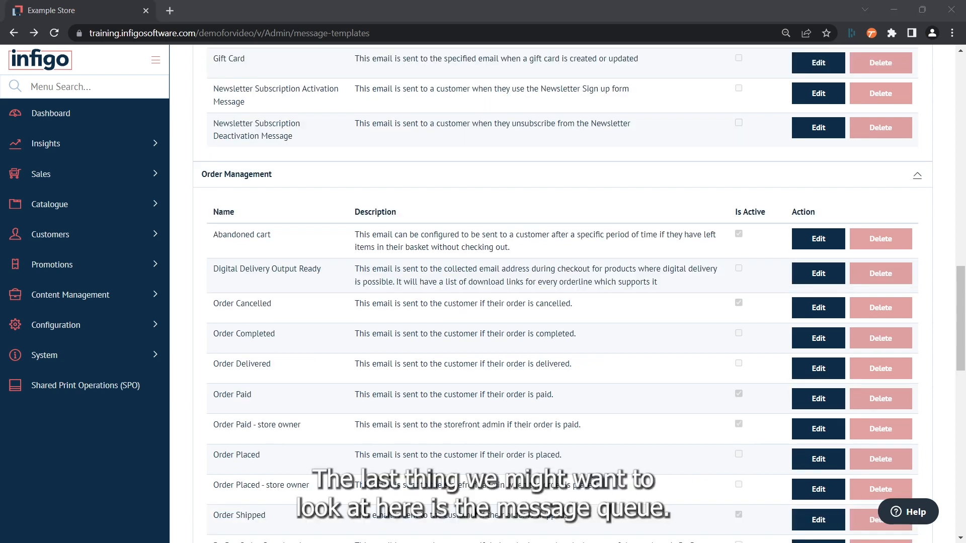
Step: Search the admin menu for 'que' and browse the Message Queue's 13 unsent emails
{"action": "left_click", "coordinate": [110, 89]}
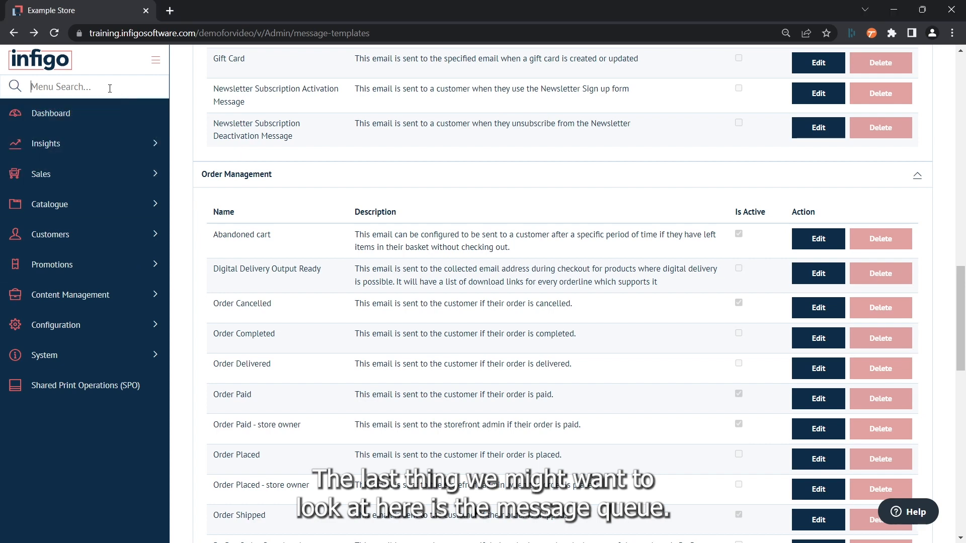
{"action": "type", "text": "que"}
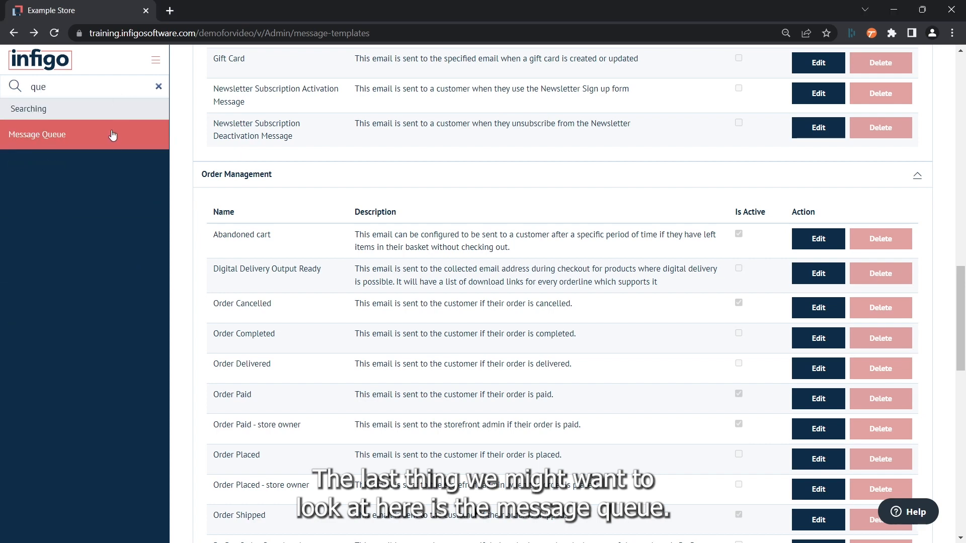
{"action": "left_click", "coordinate": [104, 138]}
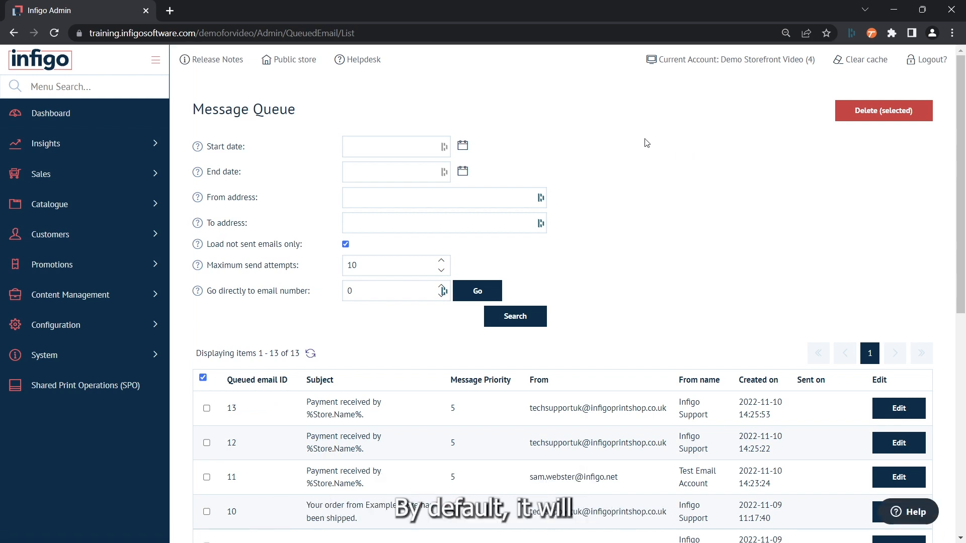
{"action": "scroll", "coordinate": [647, 142], "scroll_direction": "down", "scroll_amount": 5}
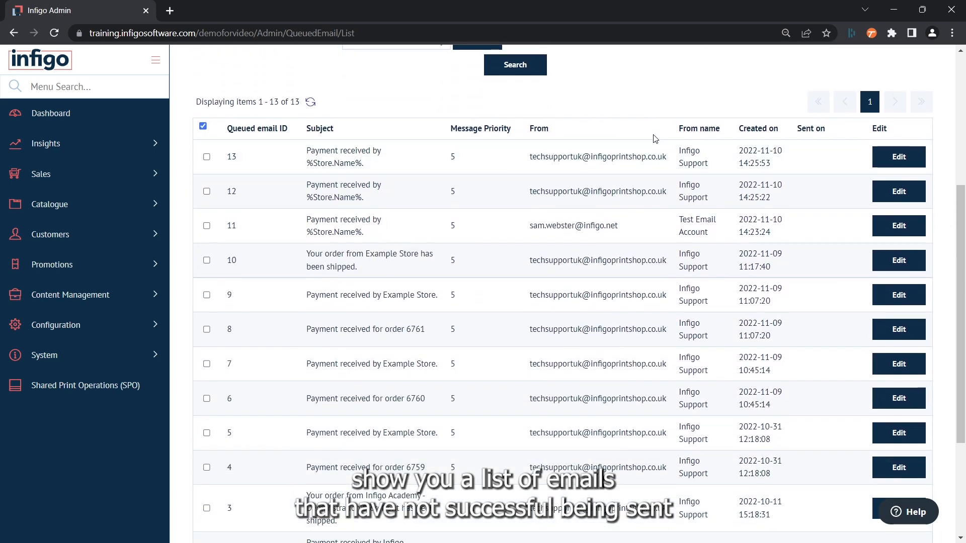
{"action": "scroll", "coordinate": [654, 146], "scroll_direction": "up", "scroll_amount": 4}
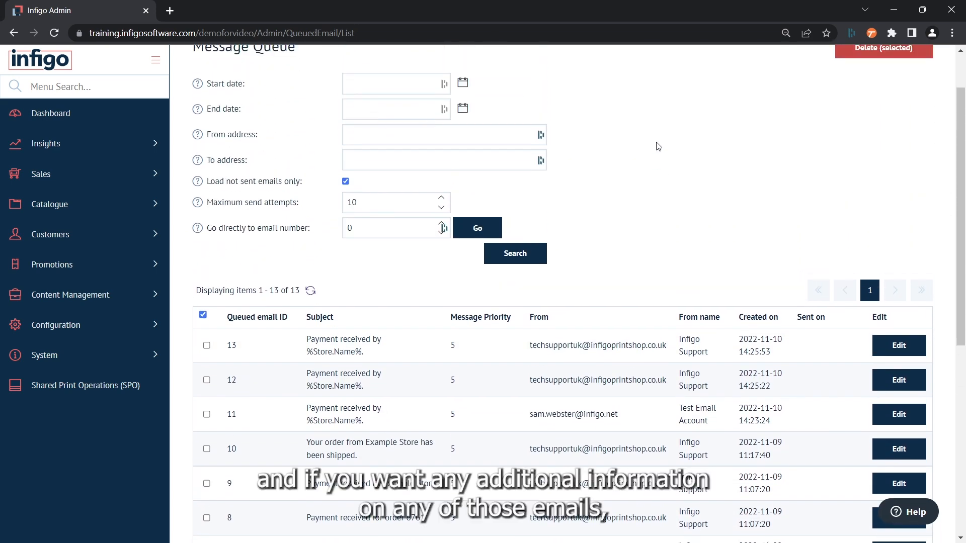
{"action": "scroll", "coordinate": [658, 146], "scroll_direction": "up", "scroll_amount": 2}
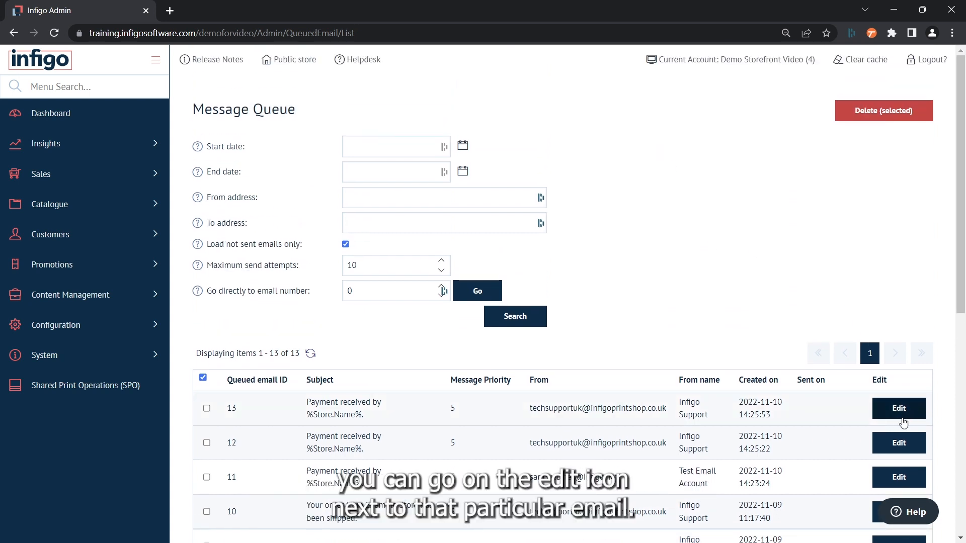
Step: Open queued email 13, the 'Payment received' message with 3 failed send attempts
{"action": "left_click", "coordinate": [893, 413]}
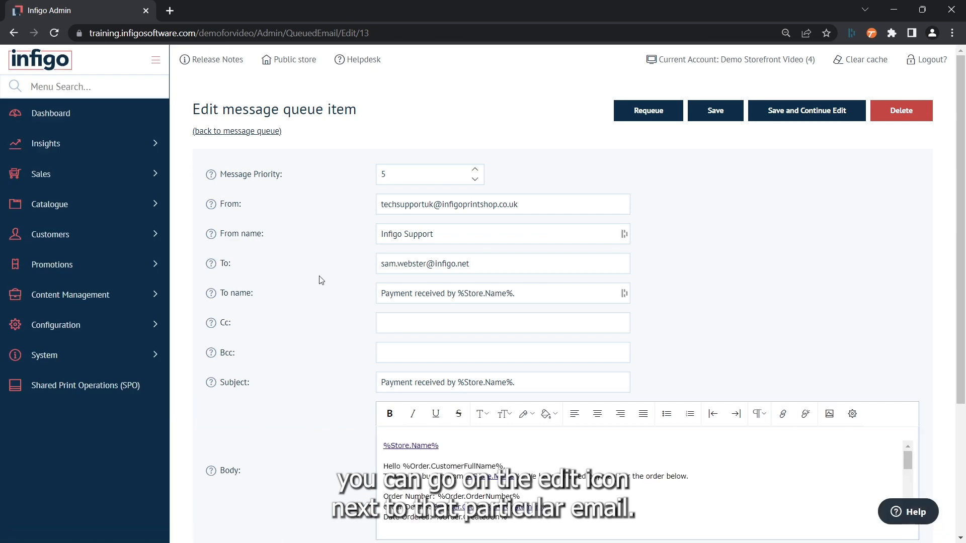
{"action": "scroll", "coordinate": [321, 280], "scroll_direction": "down", "scroll_amount": 2}
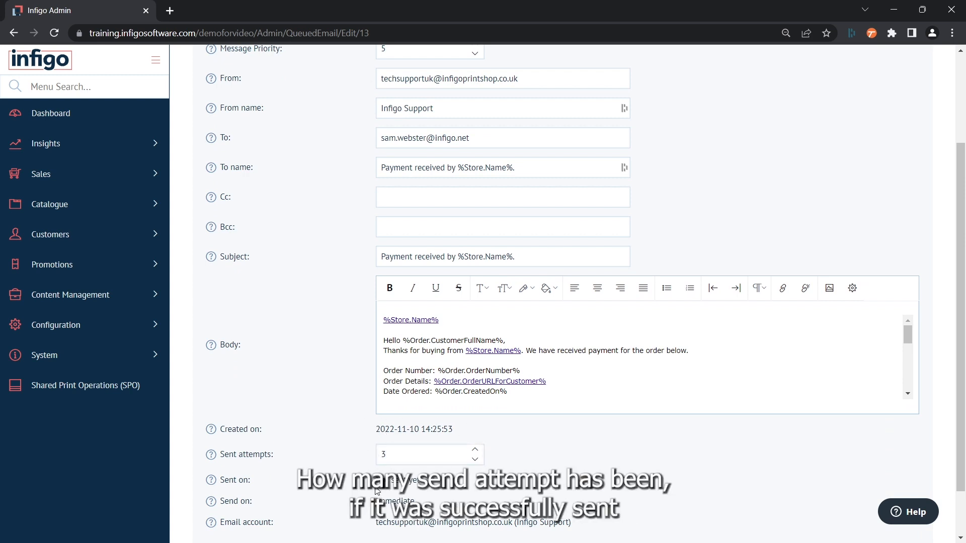
{"action": "scroll", "coordinate": [393, 453], "scroll_direction": "down", "scroll_amount": 1}
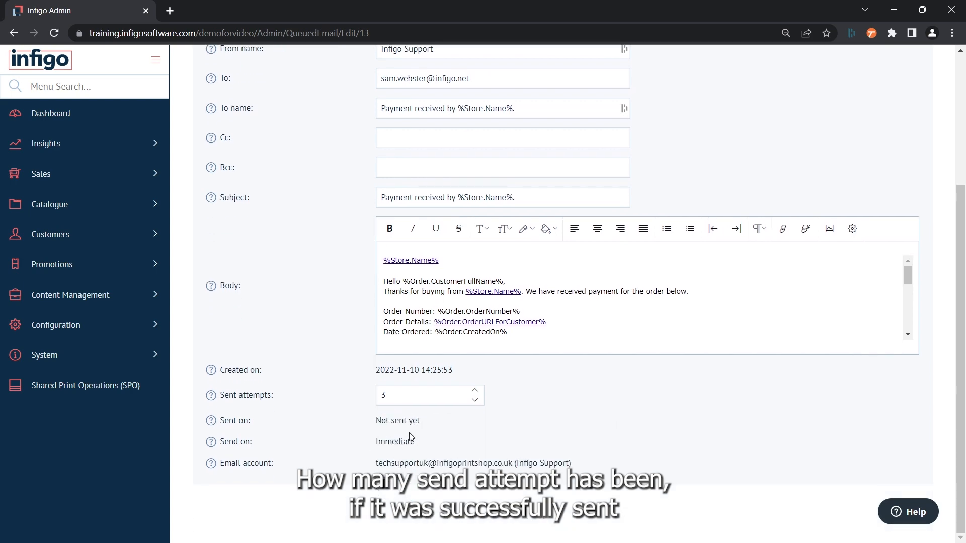
{"action": "scroll", "coordinate": [385, 455], "scroll_direction": "up", "scroll_amount": 3}
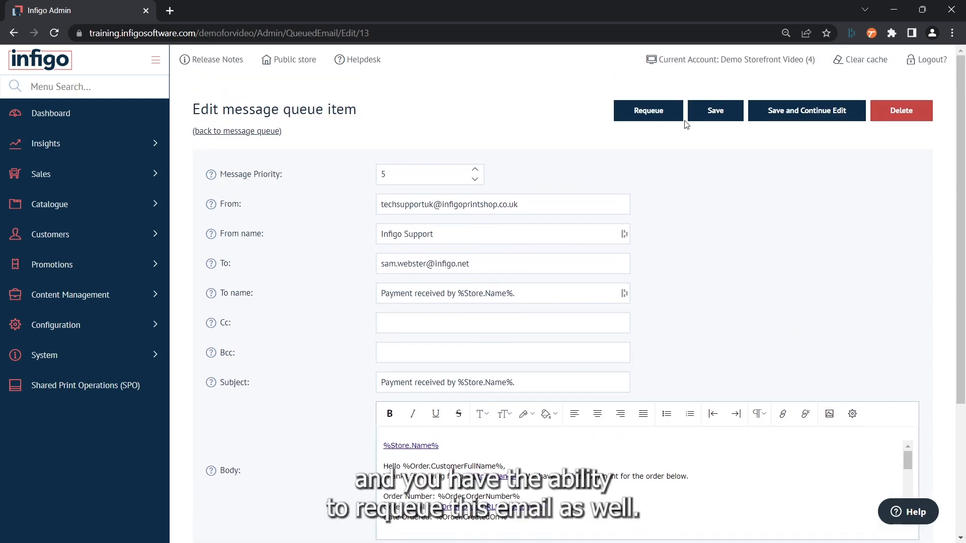